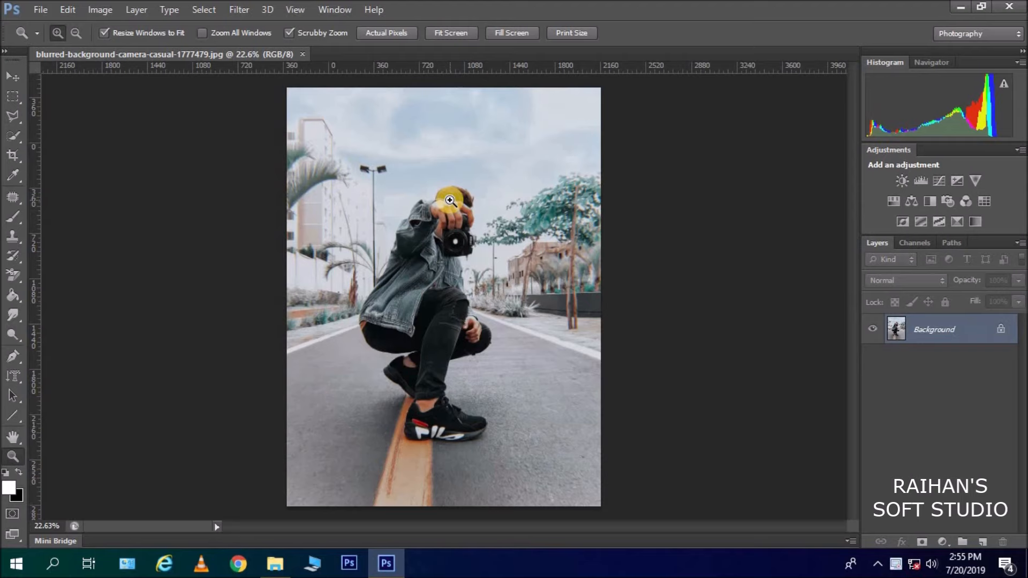
Select the man's head, raised arm, camera and upper jacket with the Quick Selection tool at brush size 30.
left_click_drag(450, 200, 429, 212)
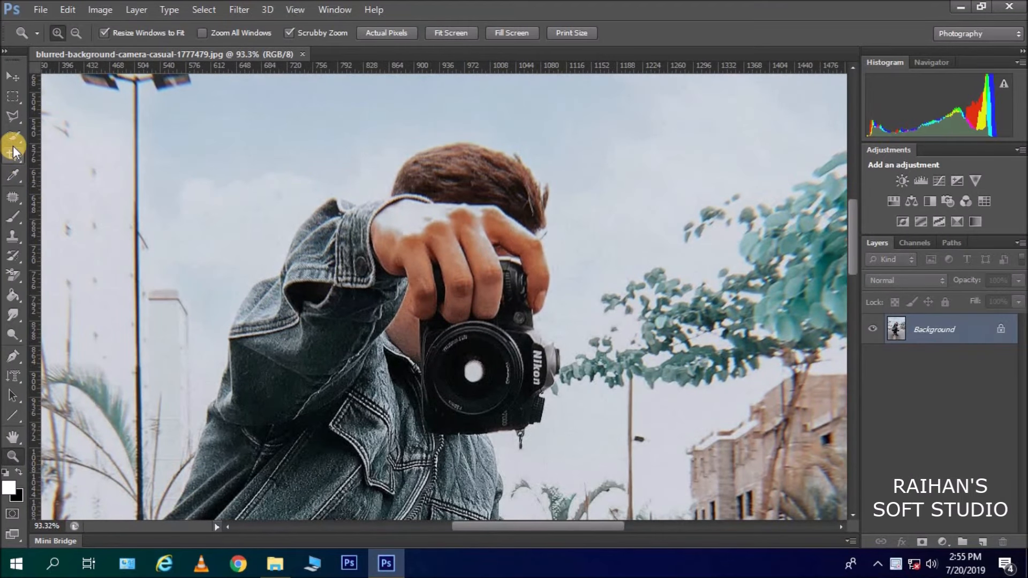
left_click(8, 133)
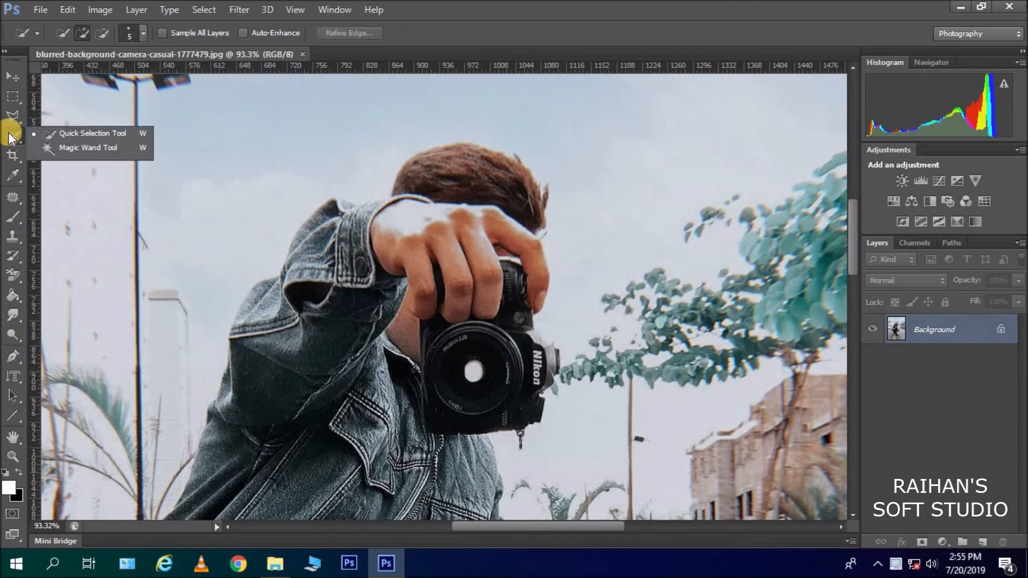
left_click(69, 134)
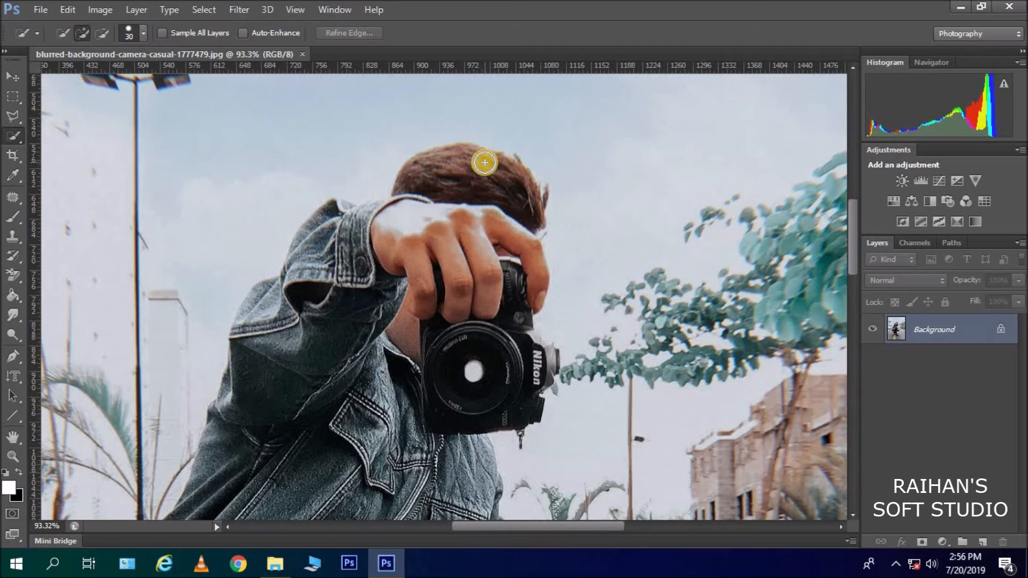
mouse_move(484, 162)
left_mouse_down()
mouse_move(441, 168)
mouse_move(396, 221)
mouse_move(360, 230)
mouse_move(345, 214)
mouse_move(368, 214)
mouse_move(330, 212)
mouse_move(344, 224)
mouse_move(340, 213)
mouse_move(294, 279)
mouse_move(246, 322)
mouse_move(246, 363)
mouse_move(226, 418)
mouse_move(383, 395)
mouse_move(407, 348)
mouse_move(417, 396)
mouse_move(461, 466)
mouse_move(484, 369)
mouse_move(542, 363)
mouse_move(529, 353)
left_mouse_up()
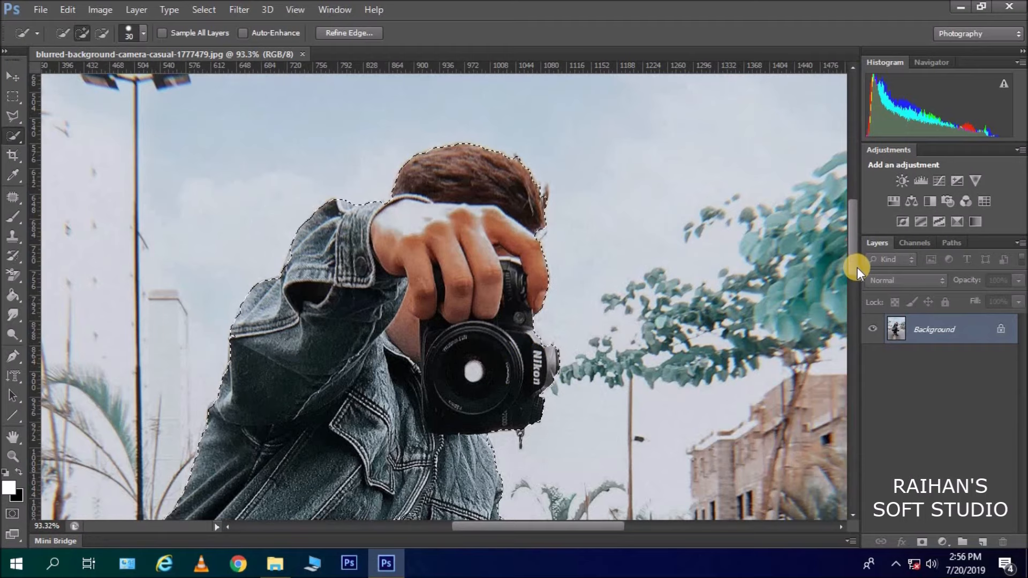
Extend the selection along the lower jacket edge and over the resting hand and far knee.
left_click_drag(857, 268, 859, 323)
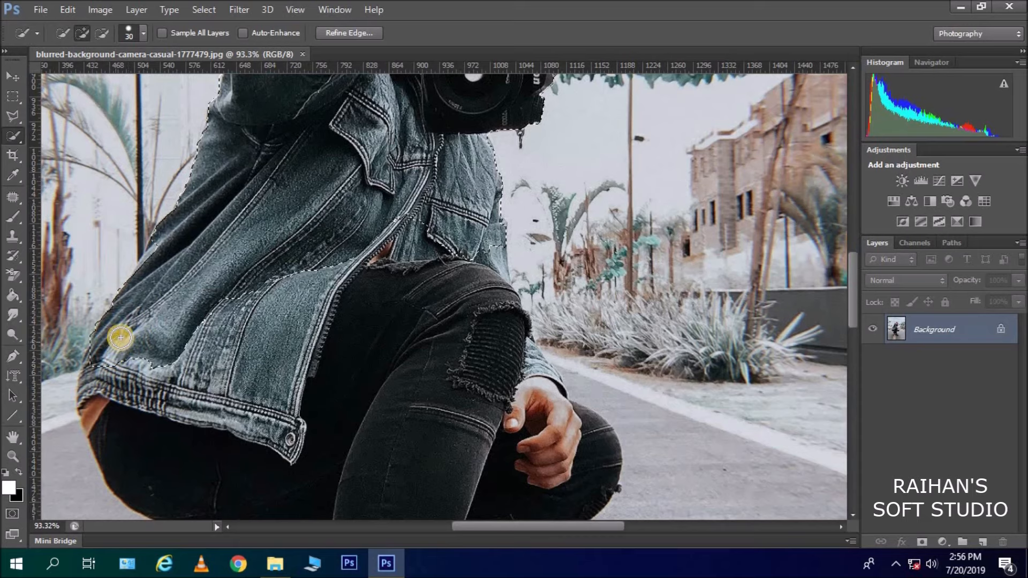
mouse_move(101, 378)
left_mouse_down()
mouse_move(120, 443)
mouse_move(145, 265)
left_mouse_up()
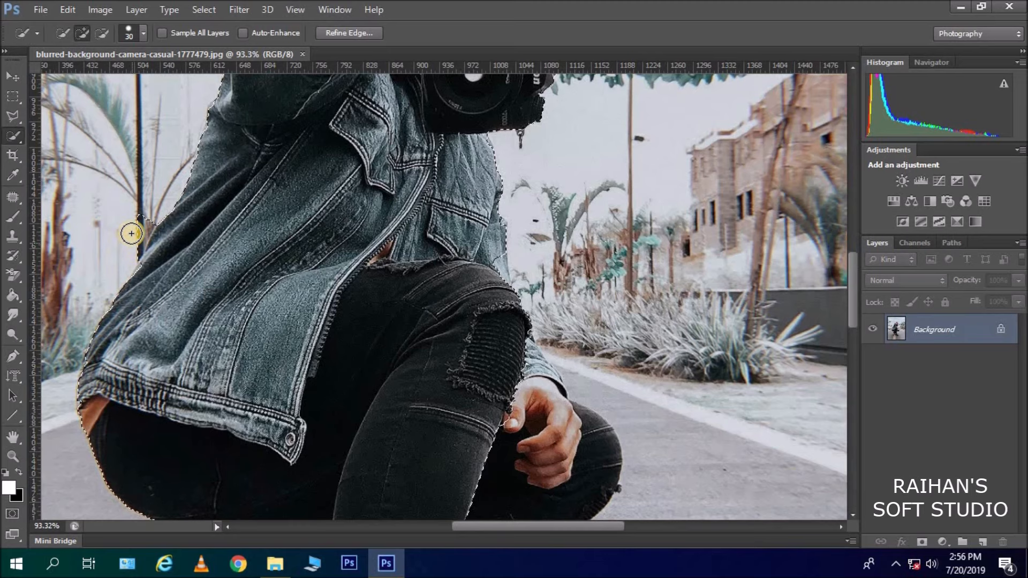
key("alt")
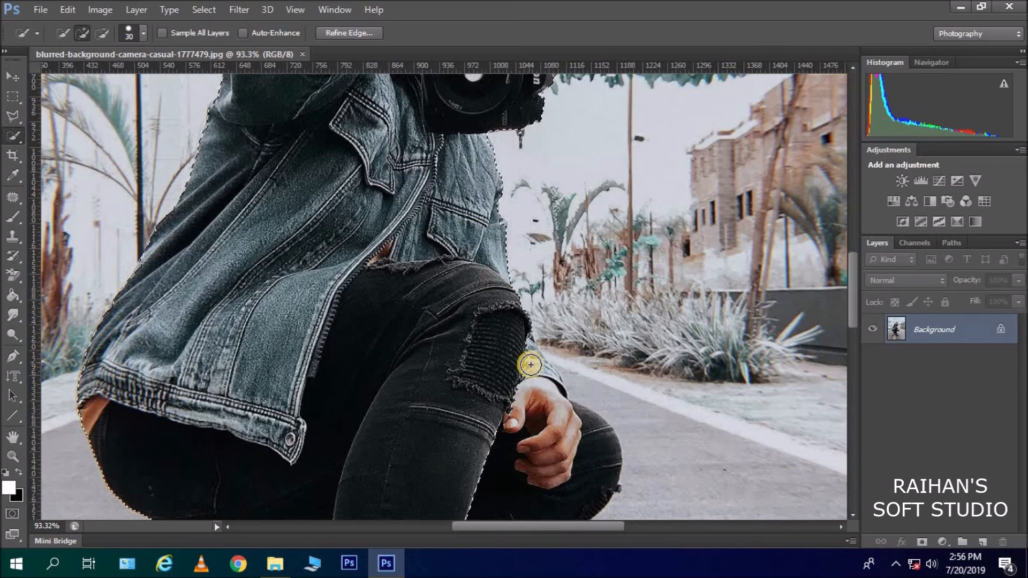
left_click_drag(544, 390, 558, 425)
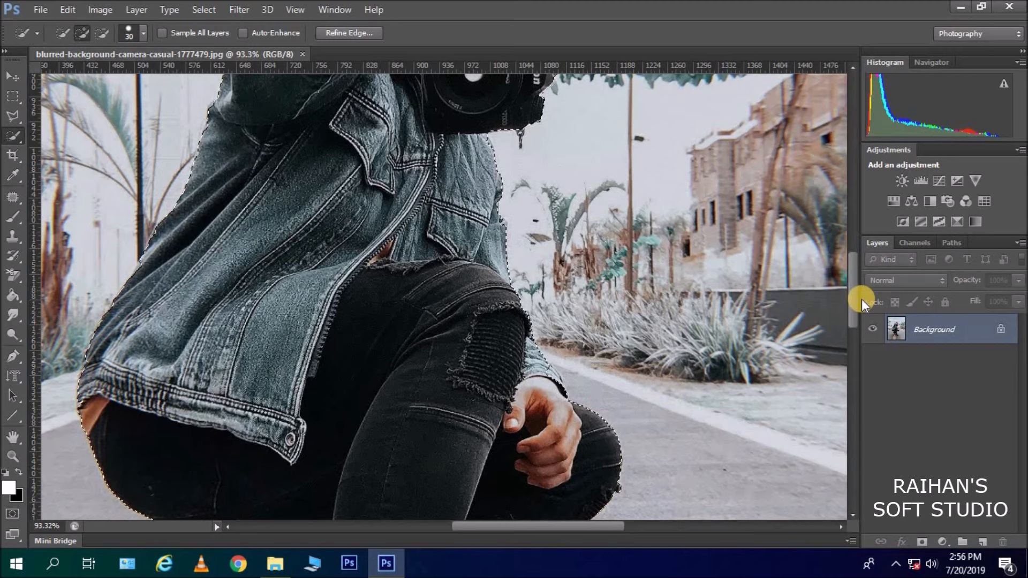
Add the whole front shoe, including the exposed ankle, white lettering and sole, to the selection.
left_click_drag(854, 300, 850, 377)
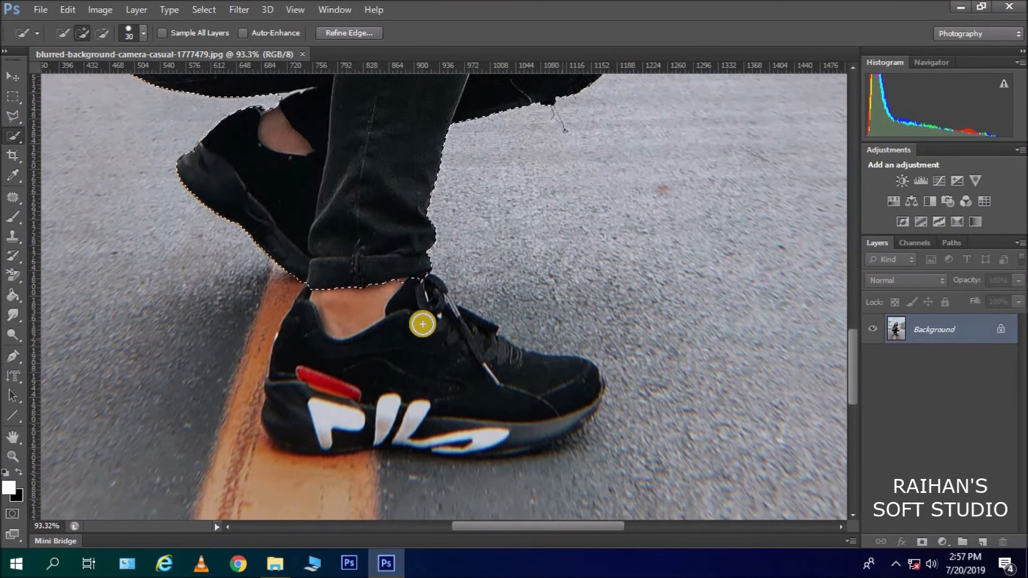
mouse_move(394, 301)
left_mouse_down()
mouse_move(360, 324)
mouse_move(308, 393)
mouse_move(320, 381)
mouse_move(326, 411)
mouse_move(405, 418)
left_mouse_up()
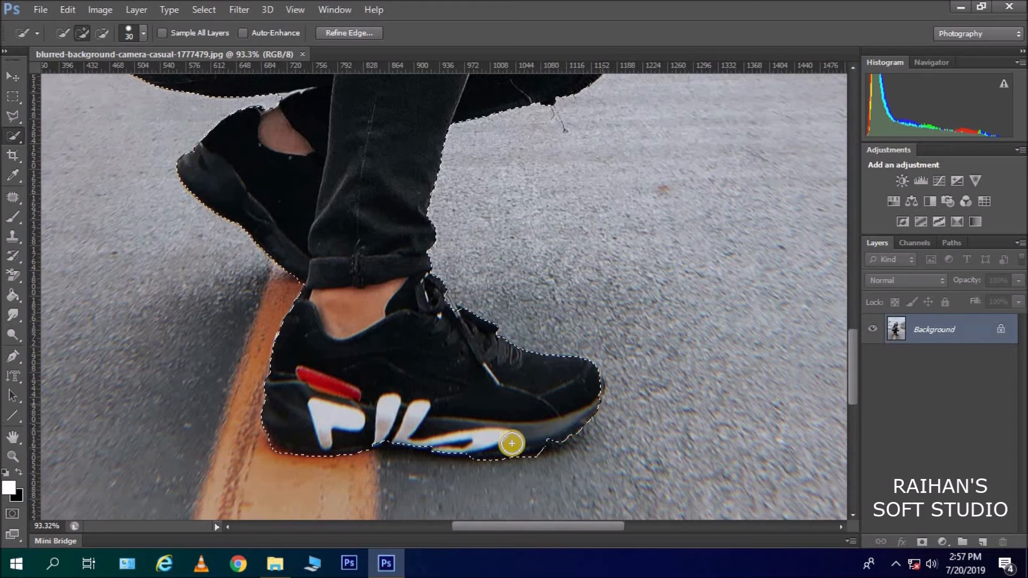
left_click_drag(515, 455, 535, 466)
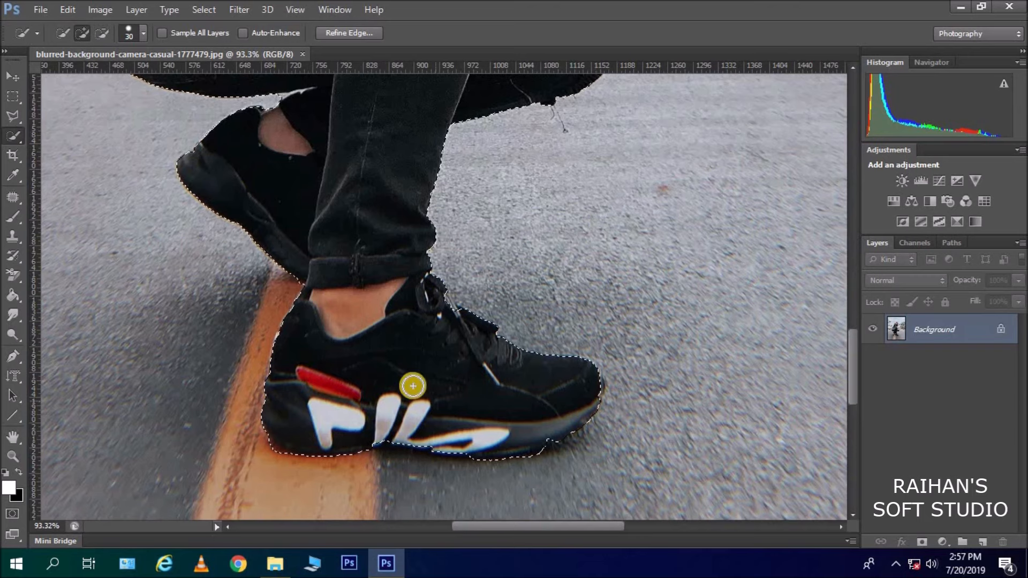
Subtract the narrow strip of road between the thigh and the rear shoe from the selection, using brush size 5.
left_click_drag(853, 361, 840, 333)
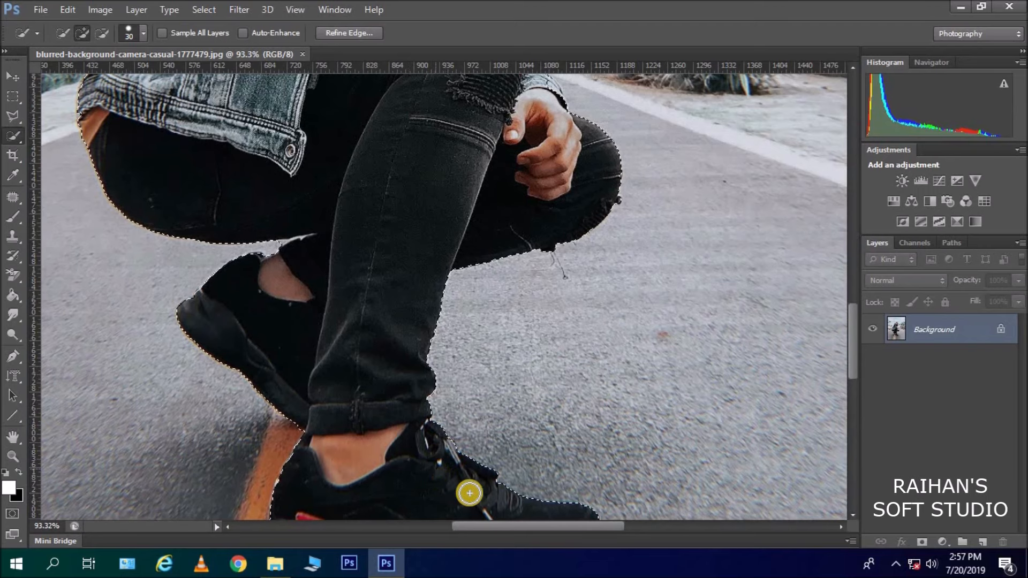
left_click_drag(551, 525, 532, 525)
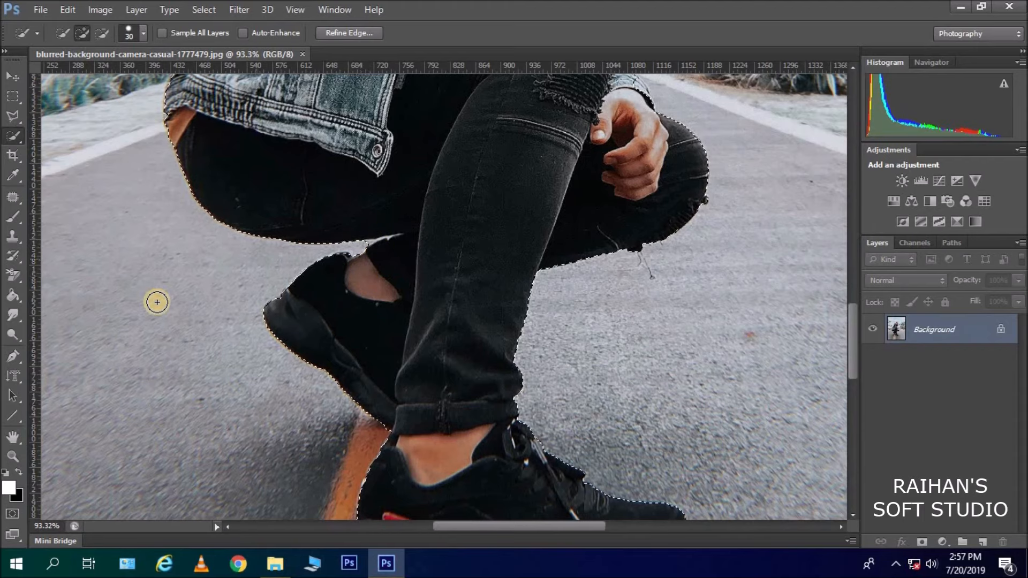
left_click(14, 455)
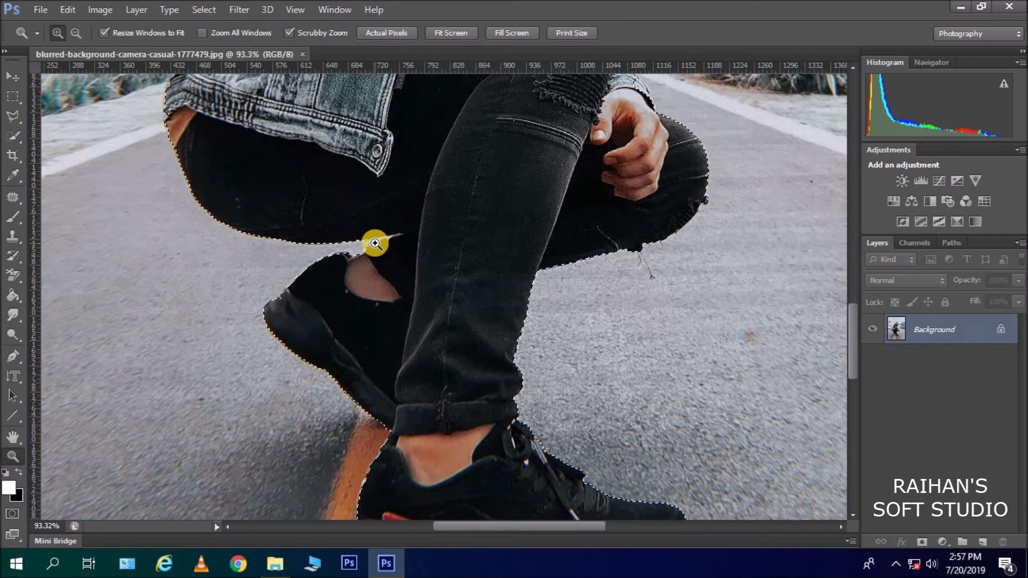
left_click_drag(375, 242, 356, 250)
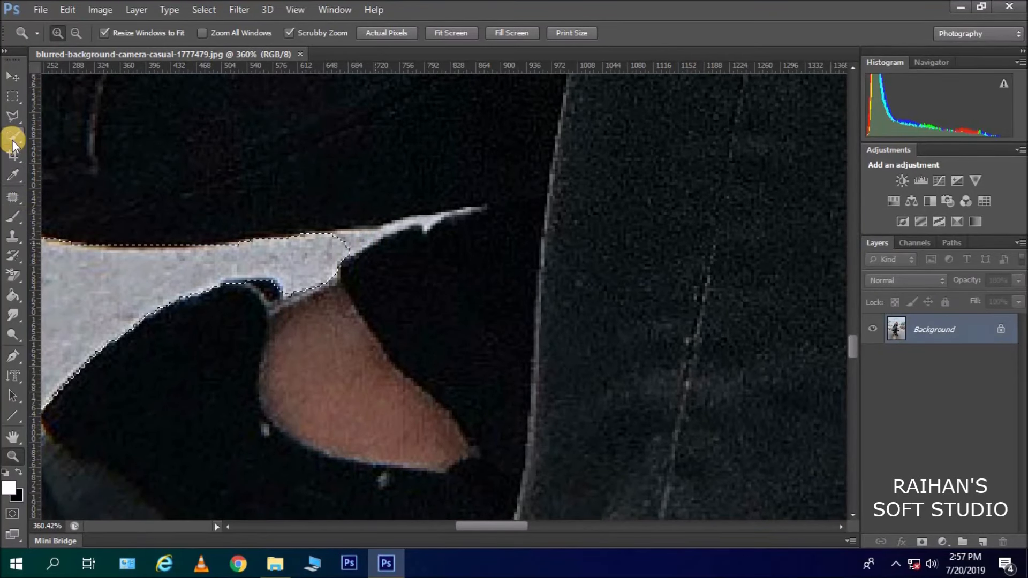
left_click_drag(13, 137, 60, 139)
left_click(60, 139)
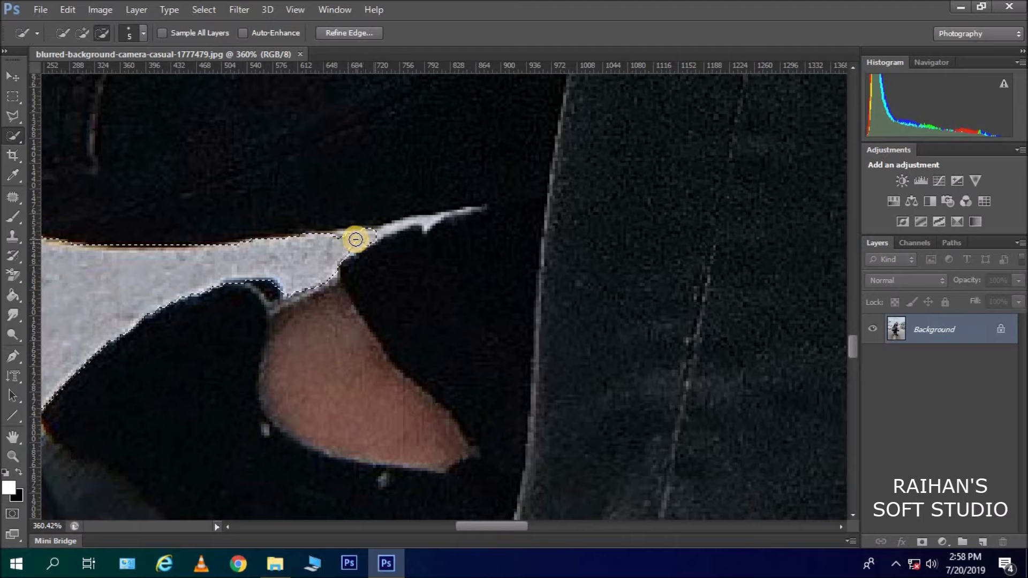
left_click_drag(381, 230, 426, 219)
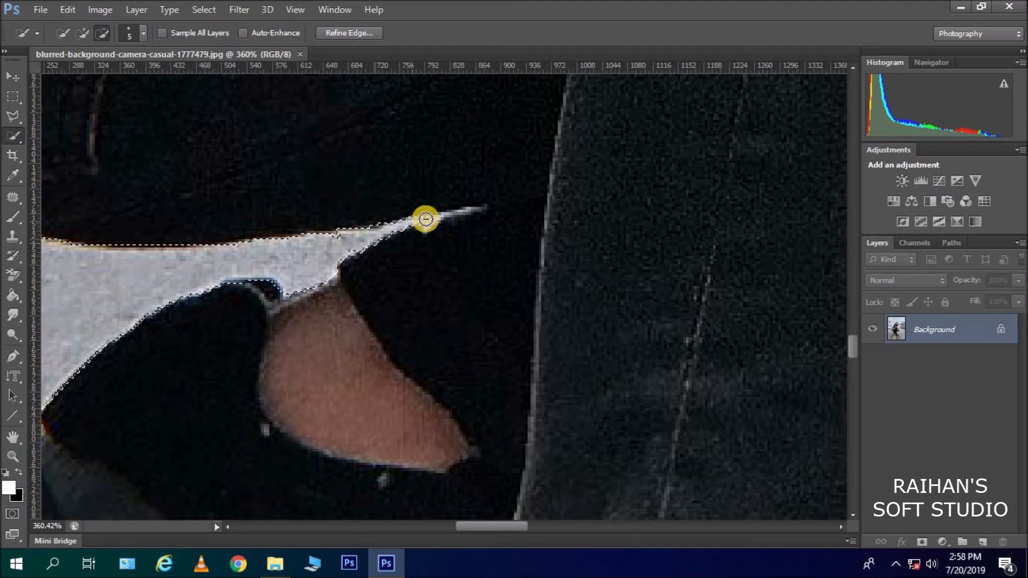
left_click_drag(275, 250, 447, 215)
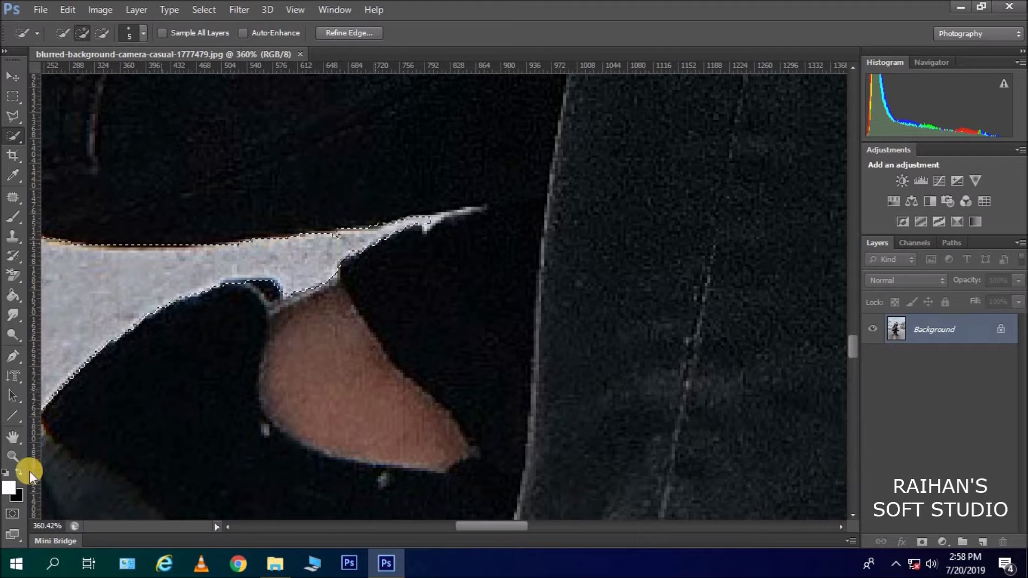
Examine the selection outline around the entire man at a reduced magnification of 25%.
left_click(12, 457)
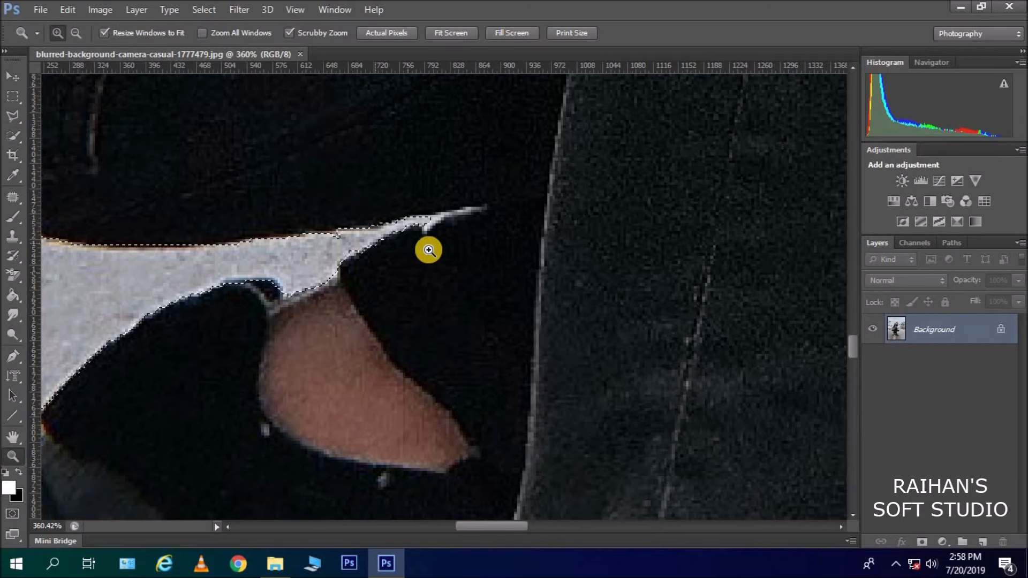
right_click(429, 249)
left_click(471, 332)
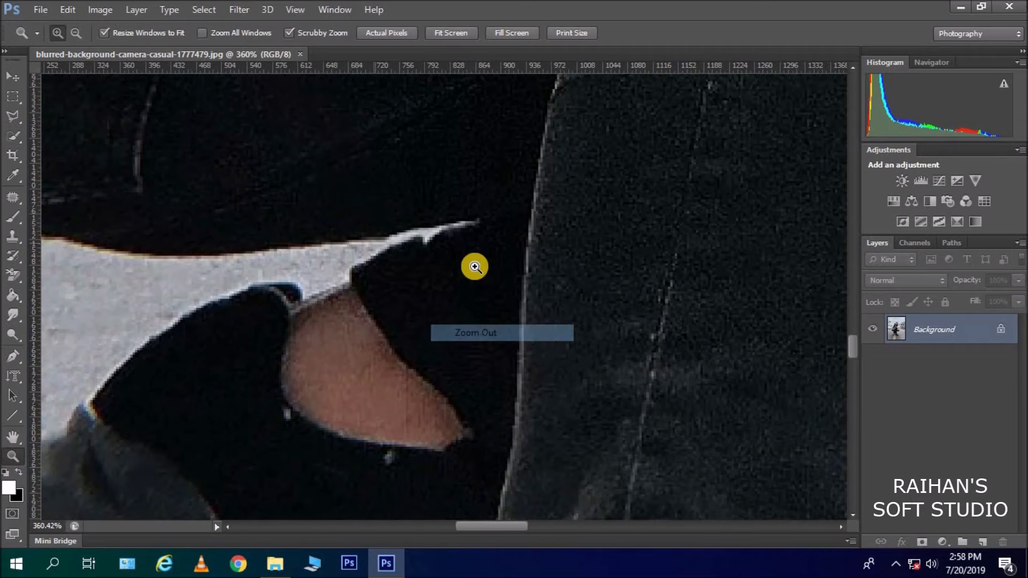
right_click(476, 267)
left_click(522, 349)
right_click(493, 242)
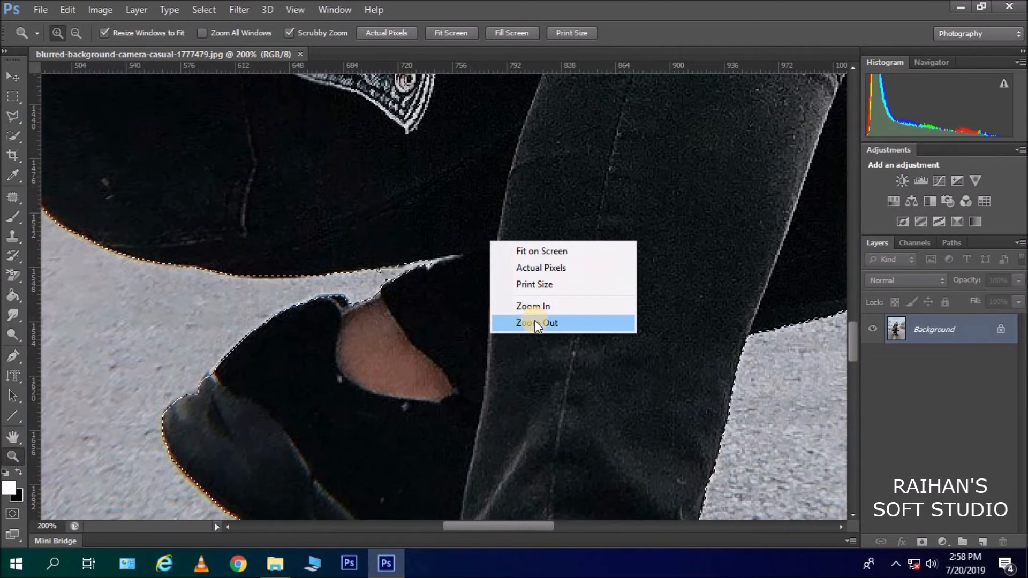
left_click(530, 323)
right_click(454, 229)
left_click(486, 315)
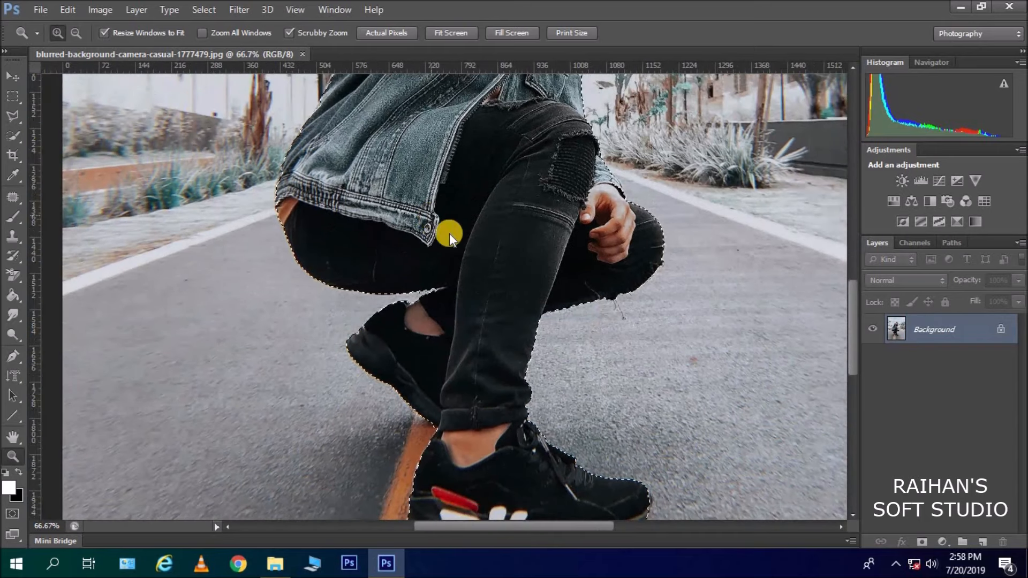
right_click(433, 217)
left_click(475, 298)
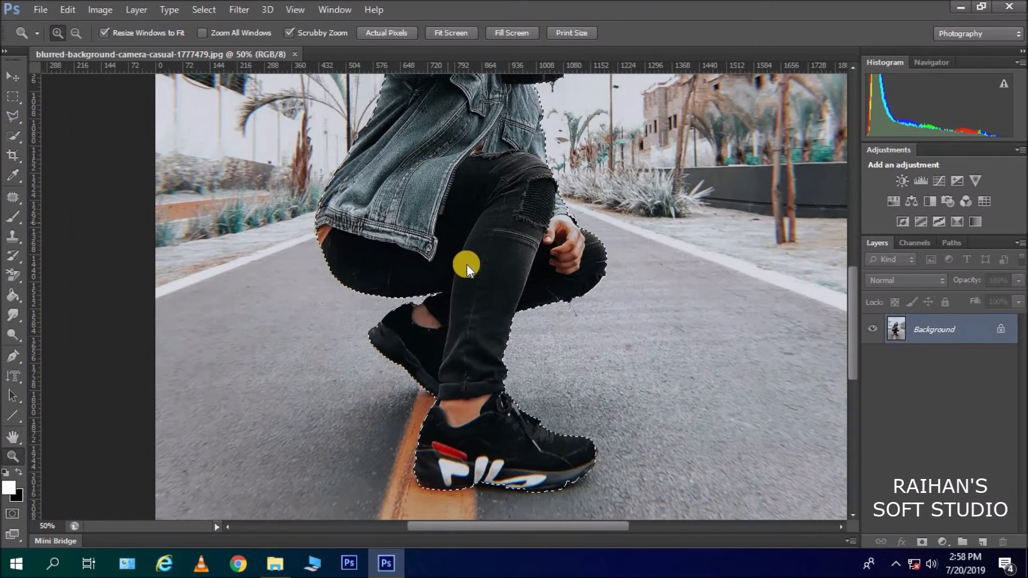
right_click(449, 226)
left_click(473, 303)
right_click(438, 208)
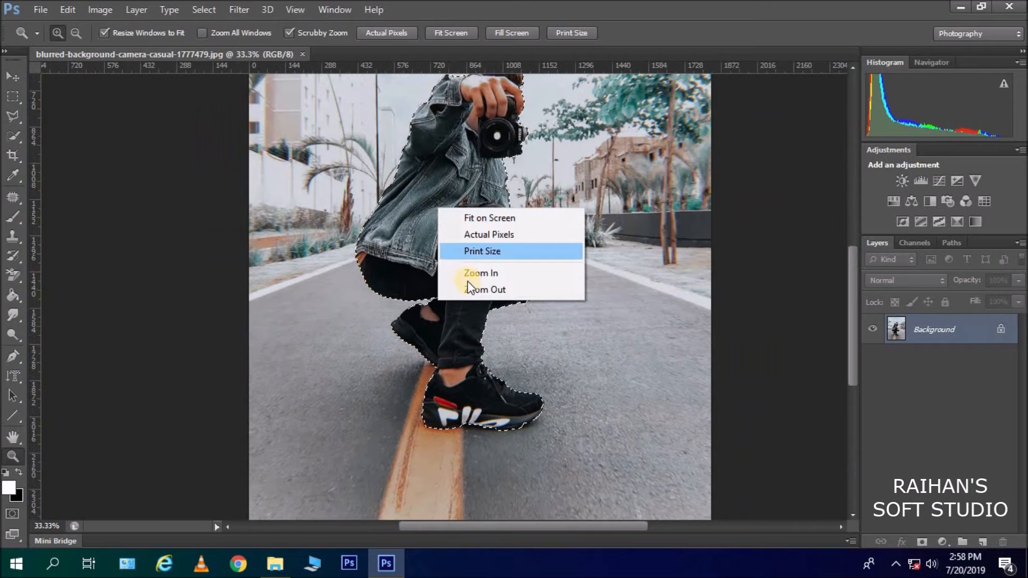
left_click(471, 289)
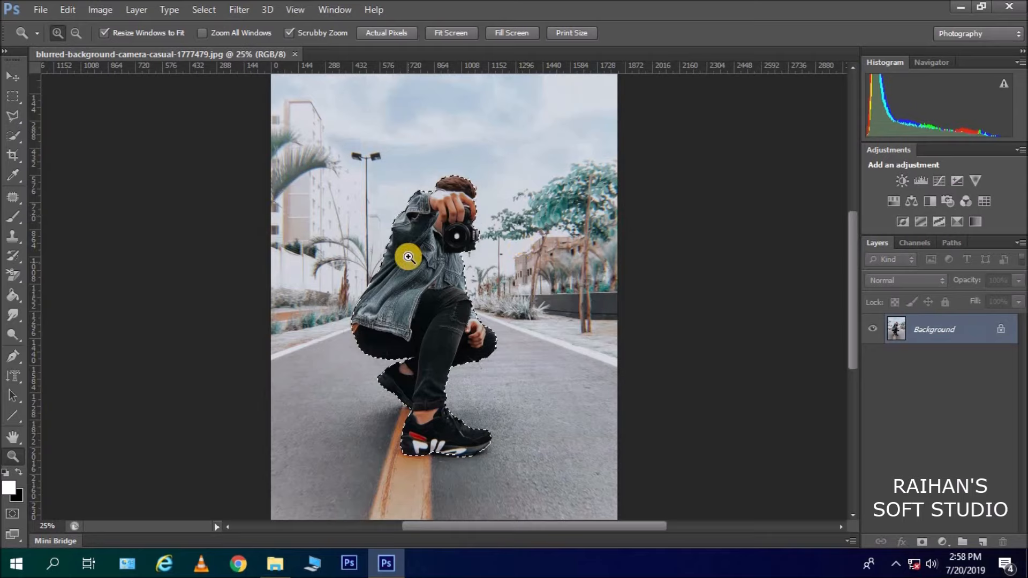
right_click(413, 248)
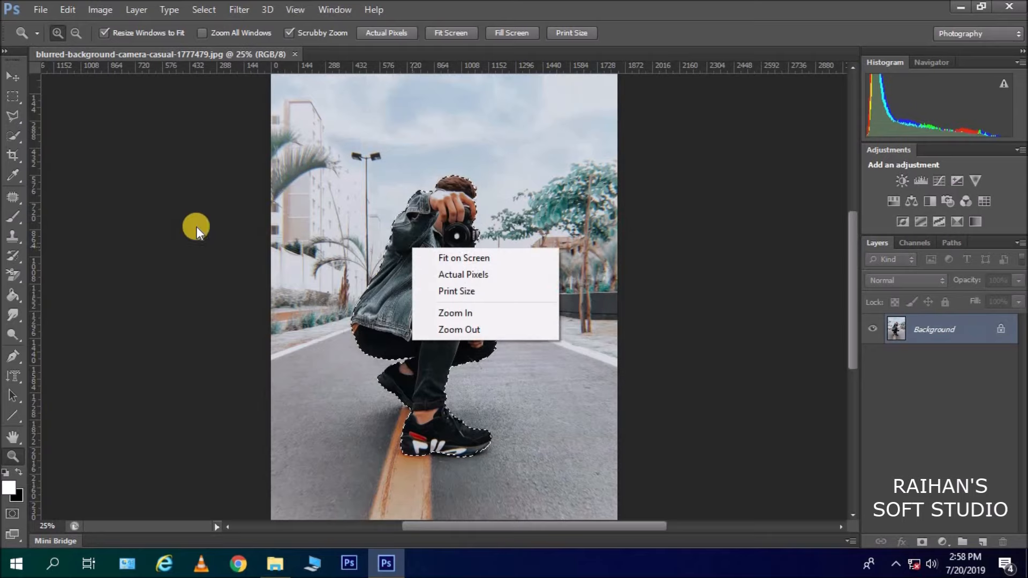
Invert the selection so that it covers the background instead of the man.
left_click(11, 137)
left_click(90, 133)
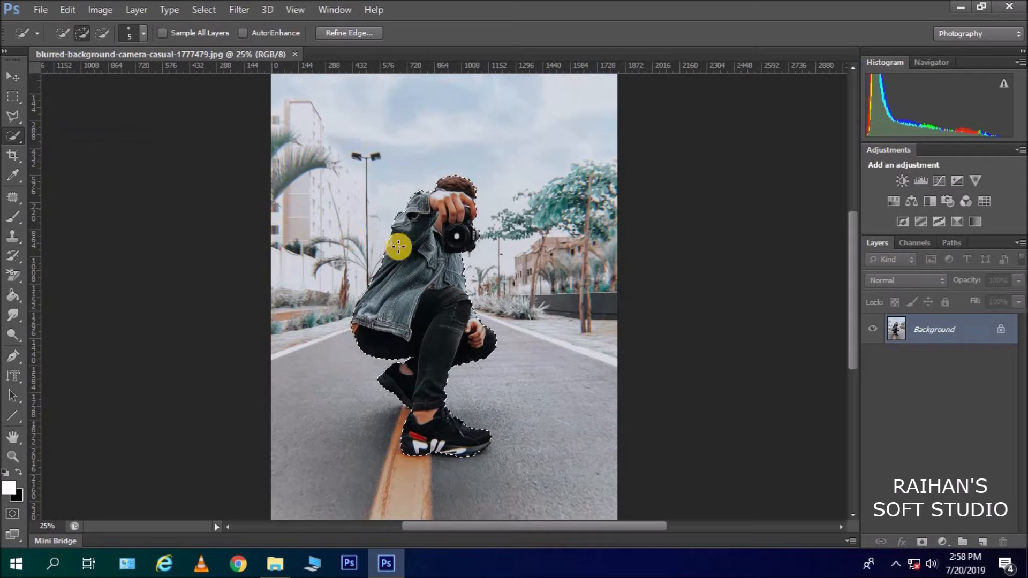
right_click(425, 248)
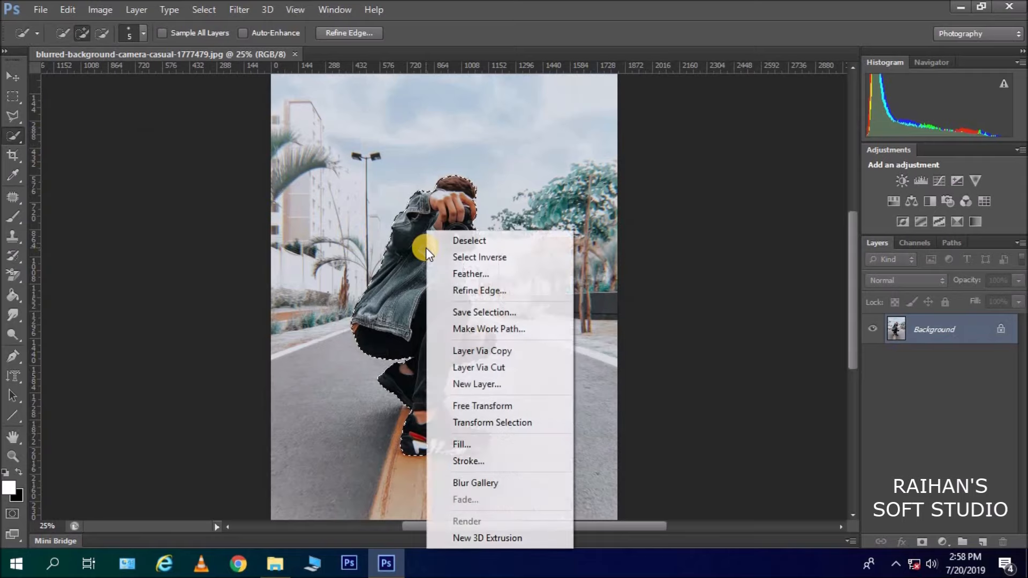
left_click(451, 261)
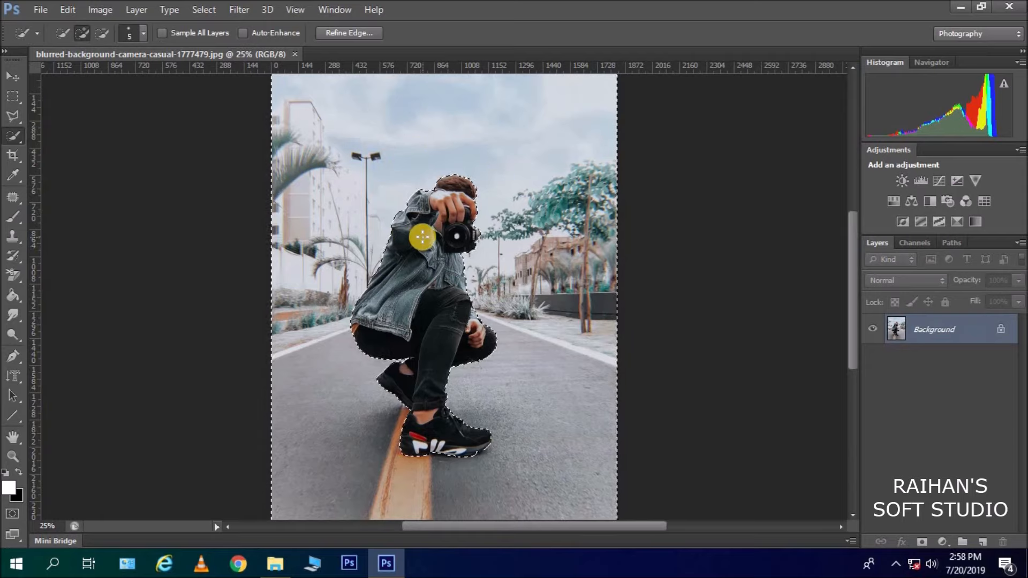
Start a Tilt-Shift blur of 38 px on the selected background and move its centre onto the man's front shoe.
left_click(12, 456)
key("alt")
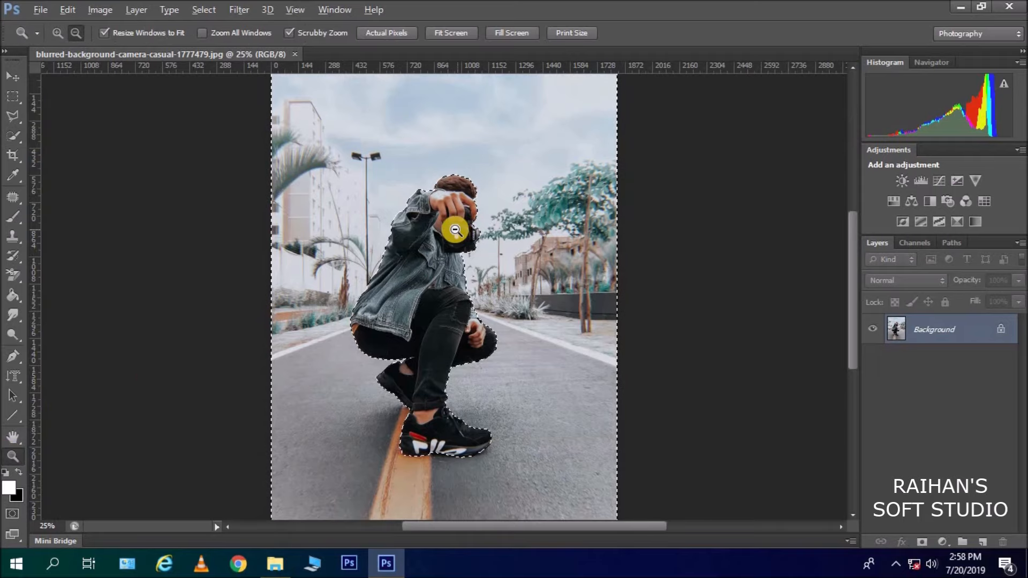
left_click_drag(455, 230, 445, 236)
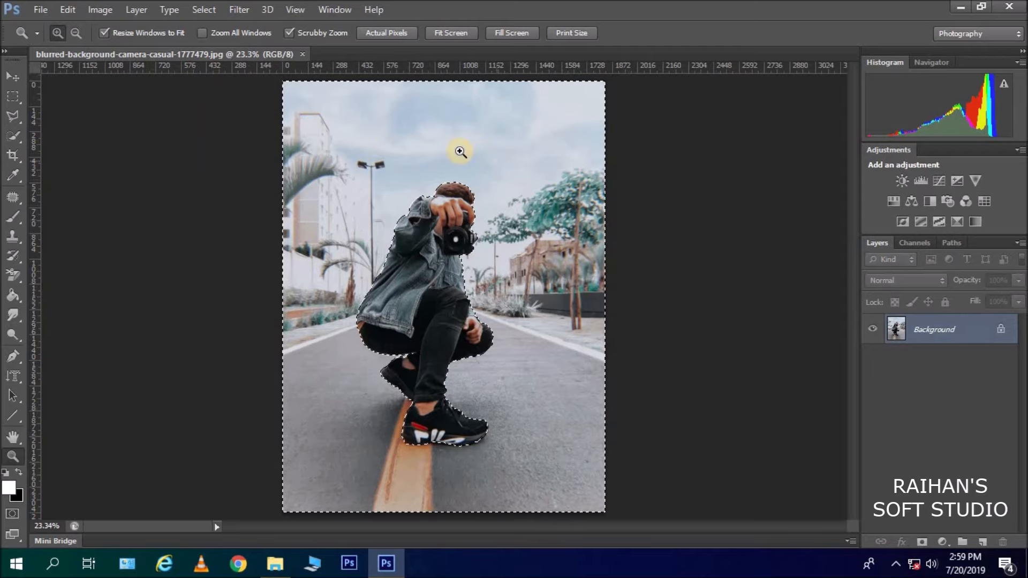
left_click(234, 9)
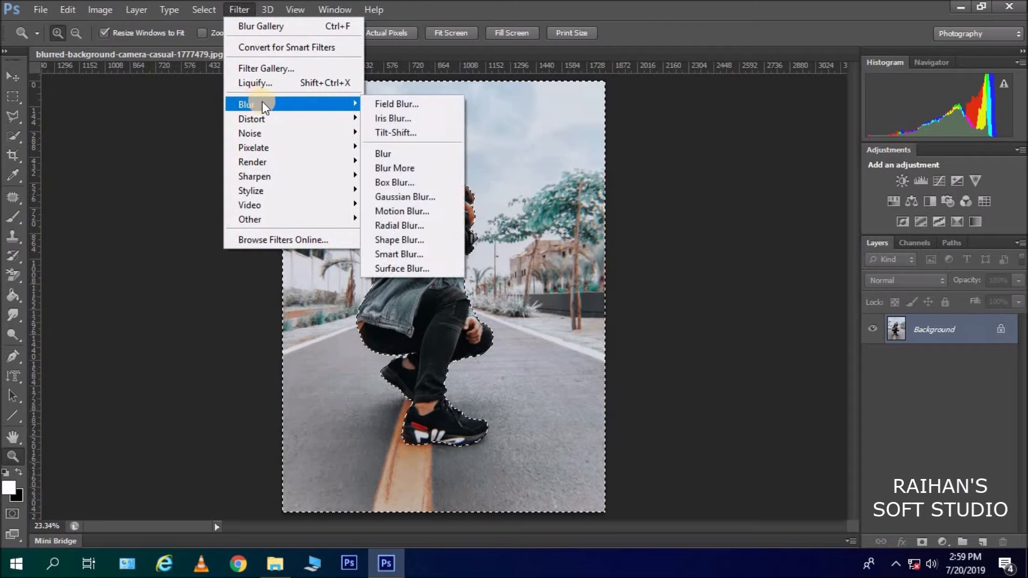
mouse_move(337, 103)
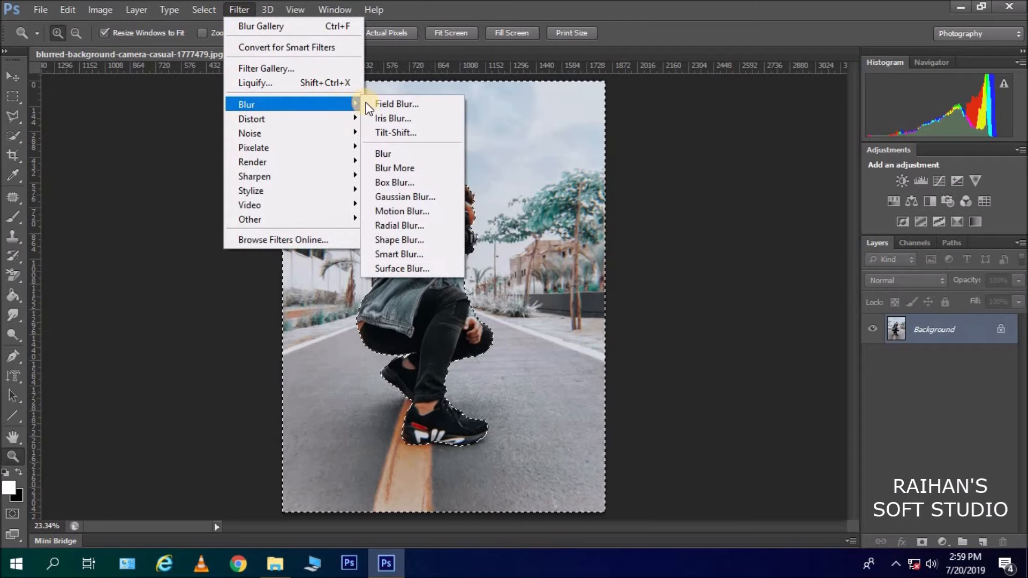
left_click(385, 134)
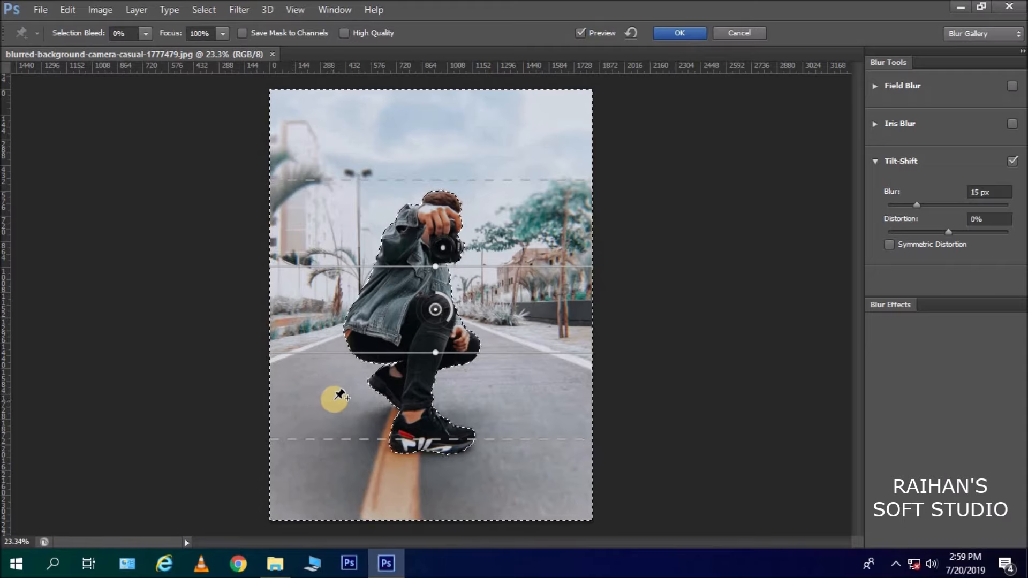
left_click_drag(428, 321, 424, 354)
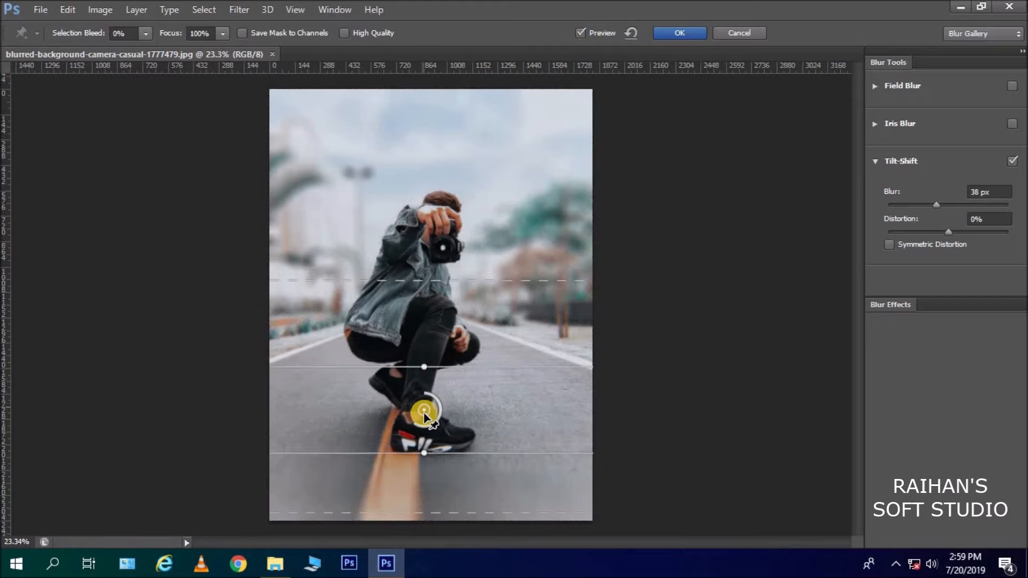
left_click_drag(424, 417, 423, 419)
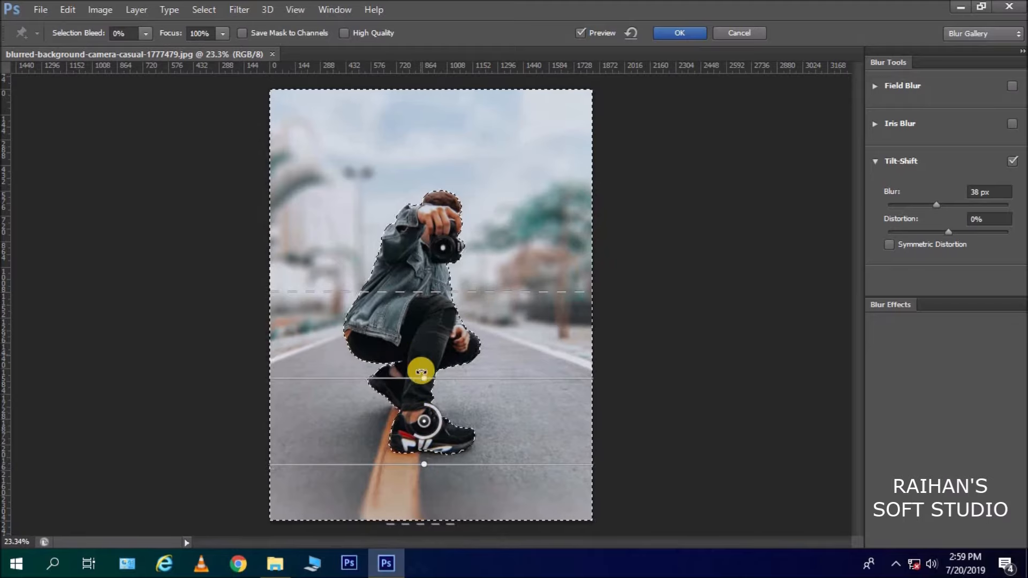
Fit the Tilt-Shift focus lines closely around the front shoe and extend the blur transitions to the sky and past the photo's lower edge.
left_click_drag(416, 296, 393, 90)
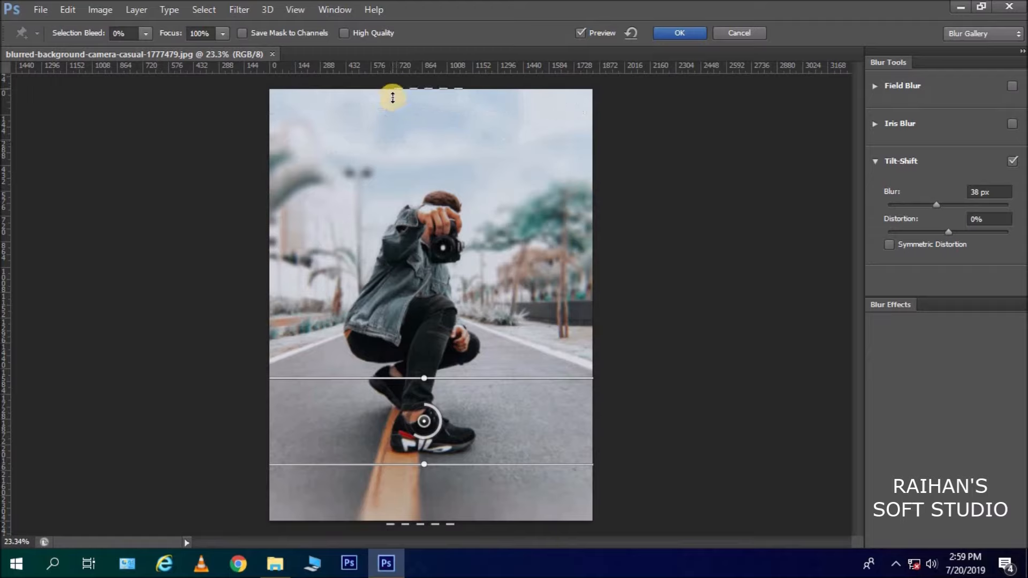
left_click_drag(455, 379, 453, 407)
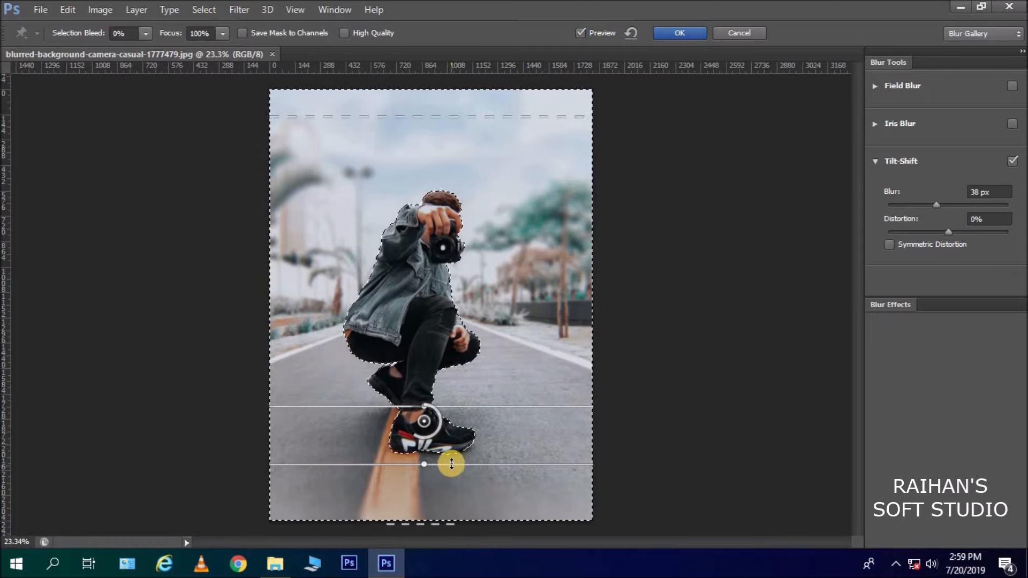
mouse_move(451, 464)
left_mouse_down()
mouse_move(450, 448)
mouse_move(455, 455)
left_mouse_up()
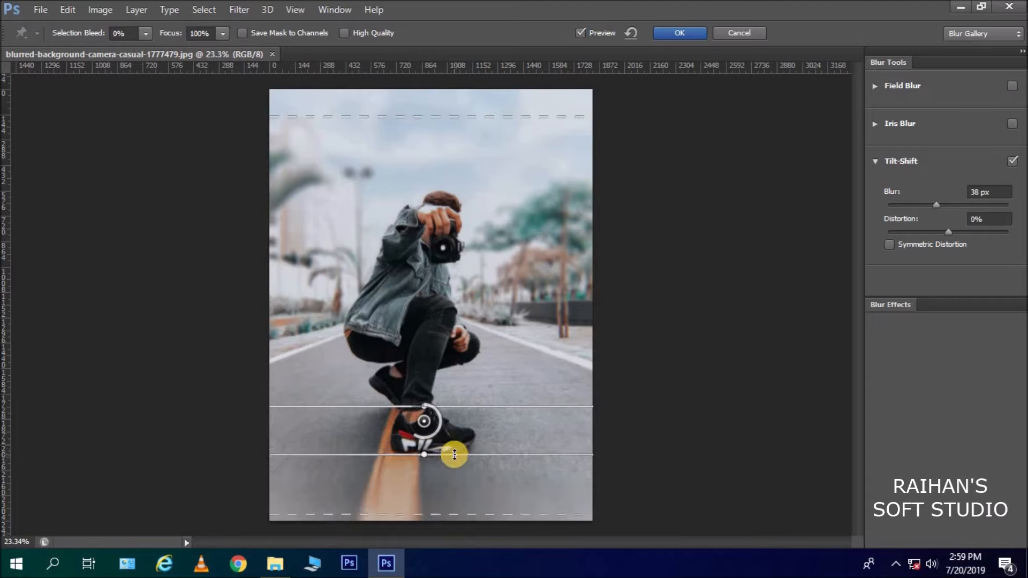
left_click_drag(413, 514, 416, 531)
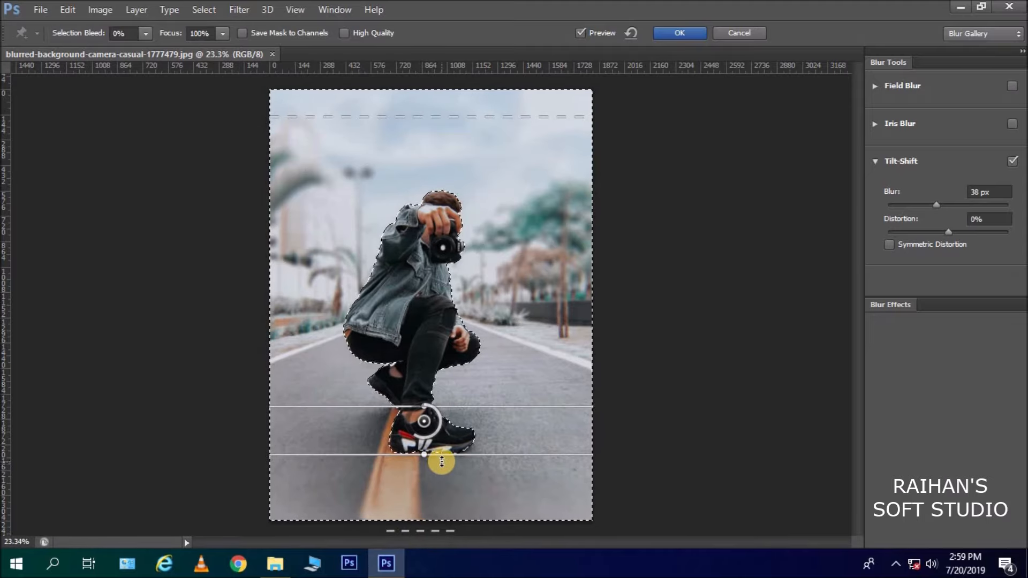
left_click_drag(442, 461, 441, 462)
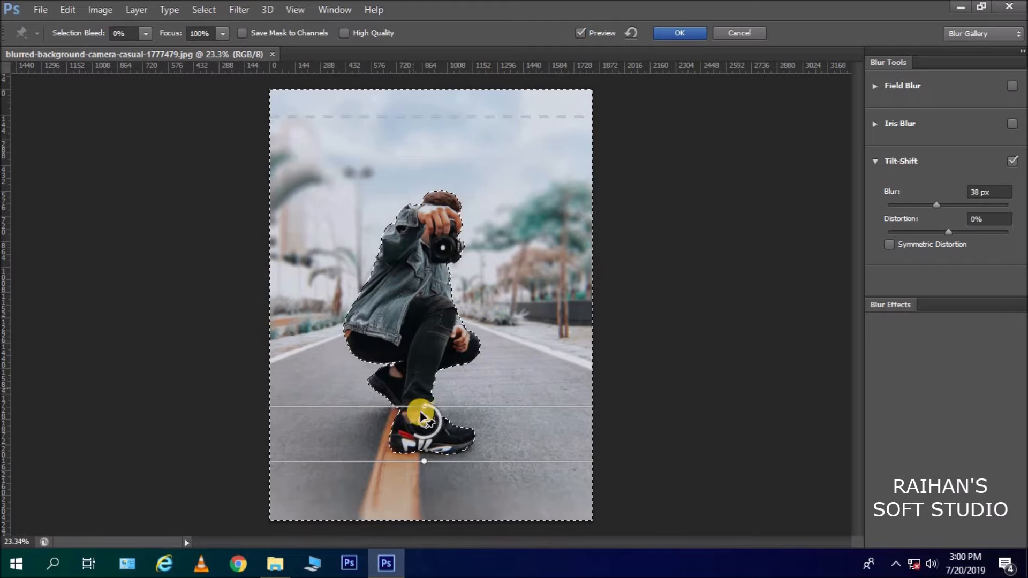
Increase the Tilt-Shift blur to 144 px, extend the upper transition to the photo's edge, shift both focus lines slightly downward, and apply the filter.
left_click_drag(419, 435, 394, 411)
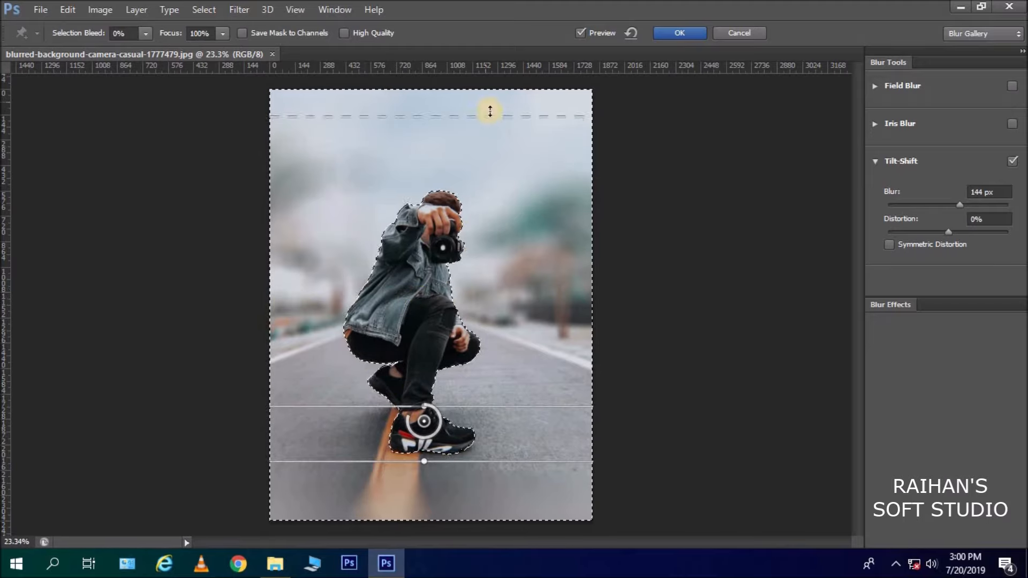
left_click_drag(488, 116, 483, 78)
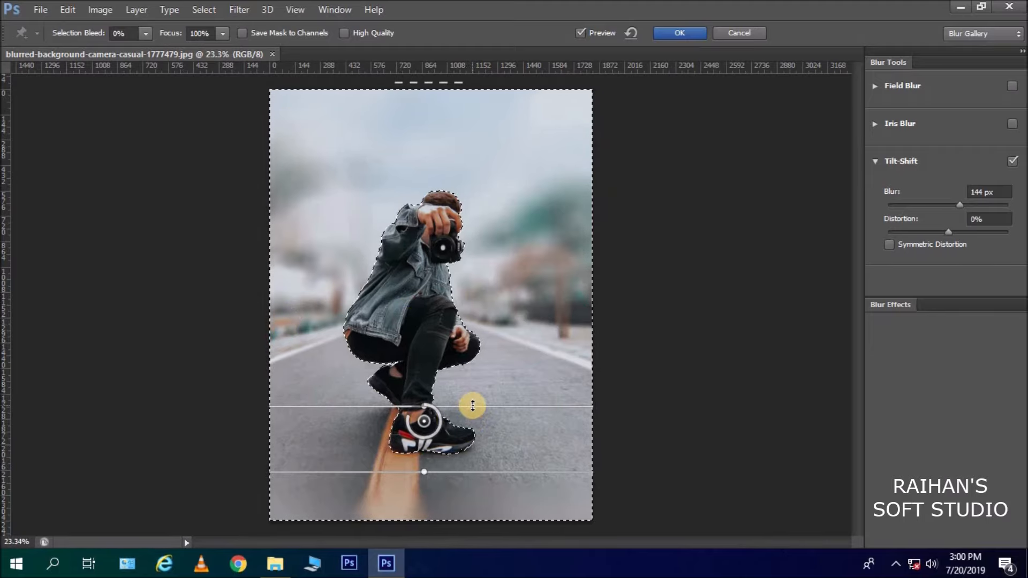
left_click_drag(474, 405, 475, 410)
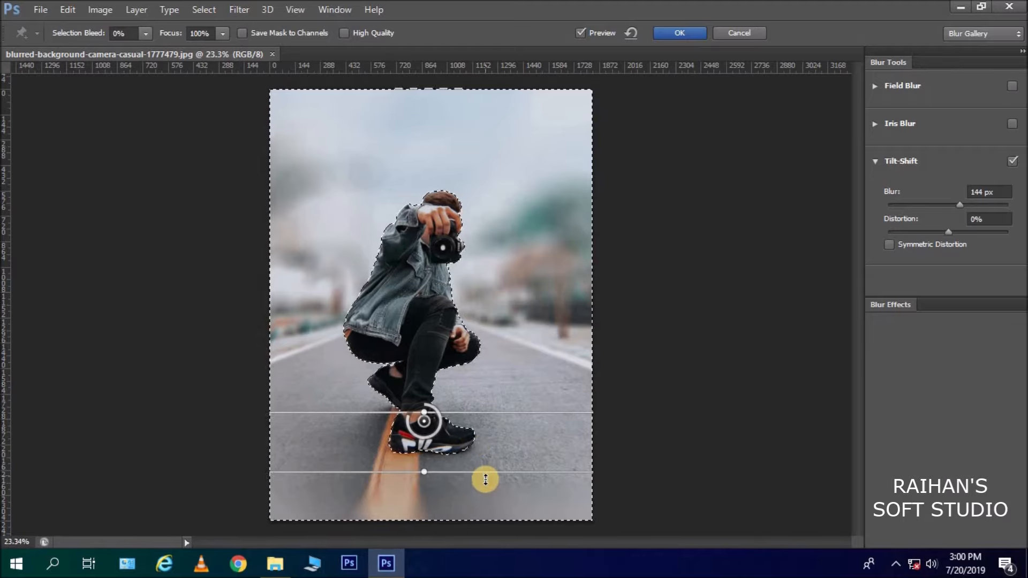
left_click_drag(486, 480, 486, 480)
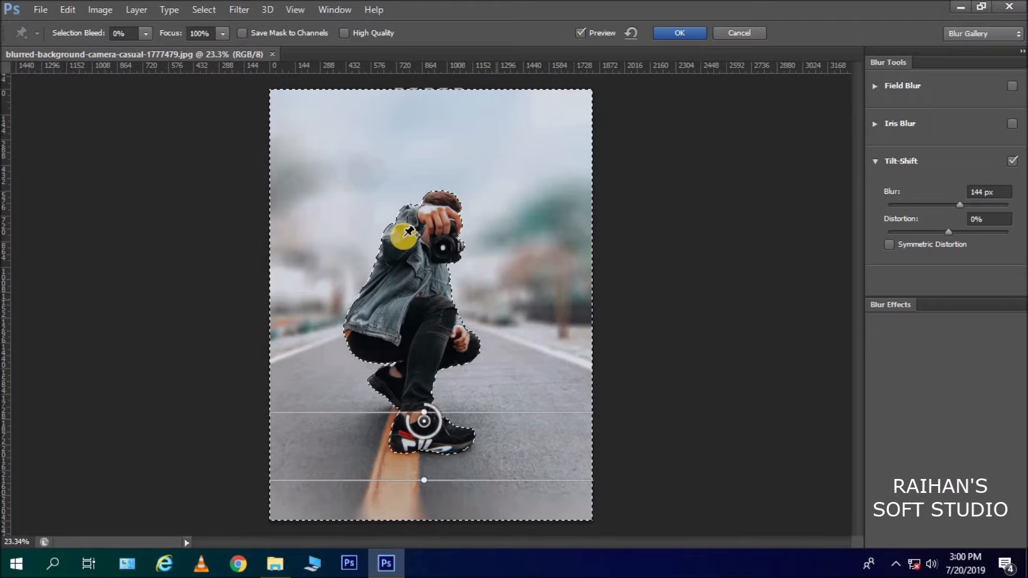
left_click(671, 33)
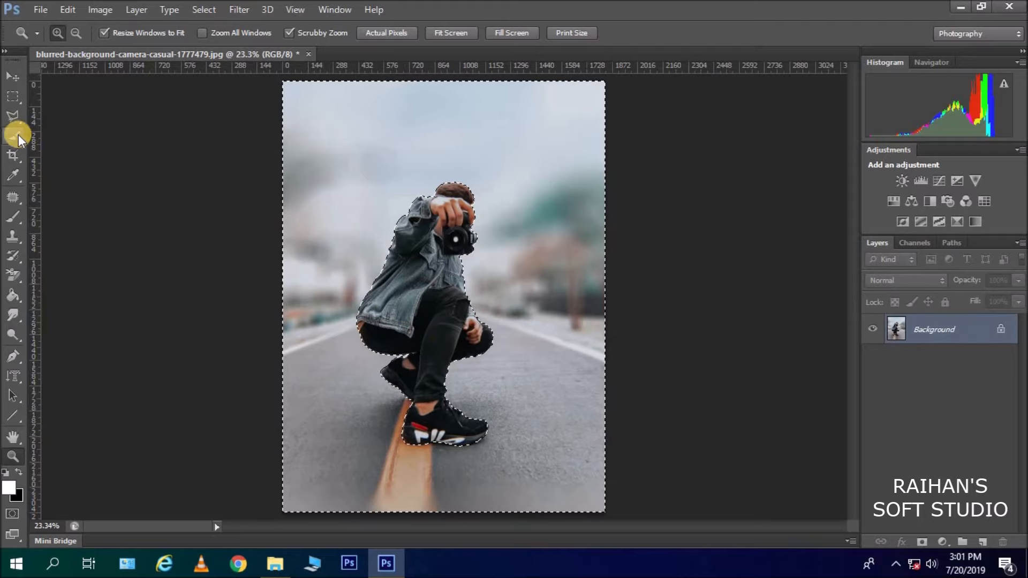
Deselect the background selection with the Quick Selection tool active.
left_click_drag(18, 134, 54, 135)
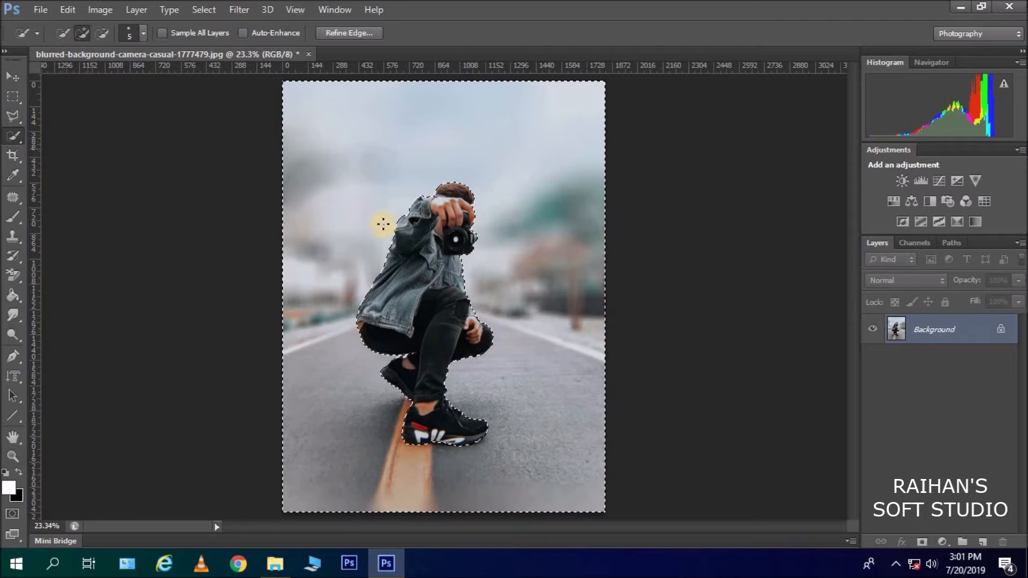
right_click(416, 241)
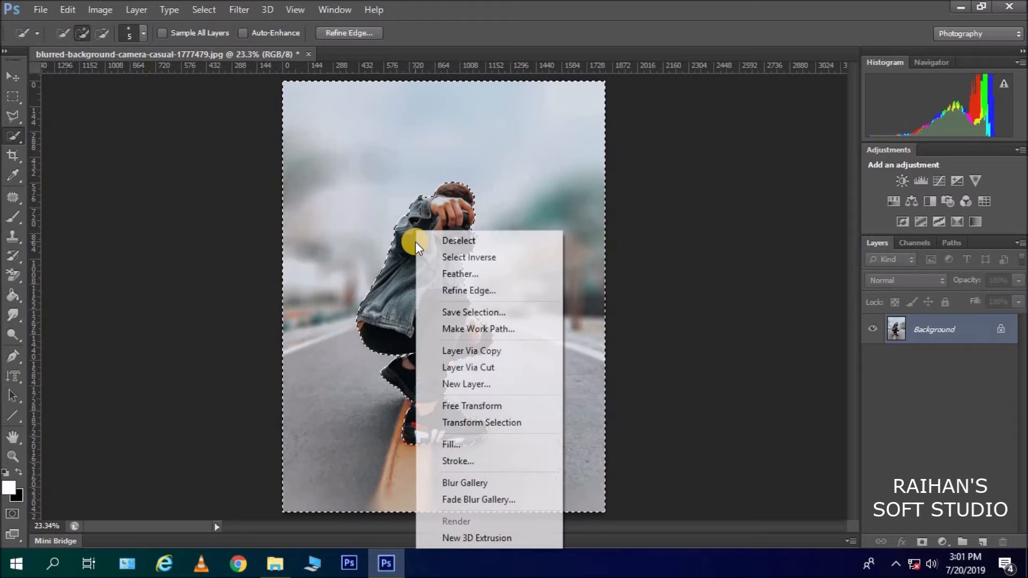
left_click(448, 239)
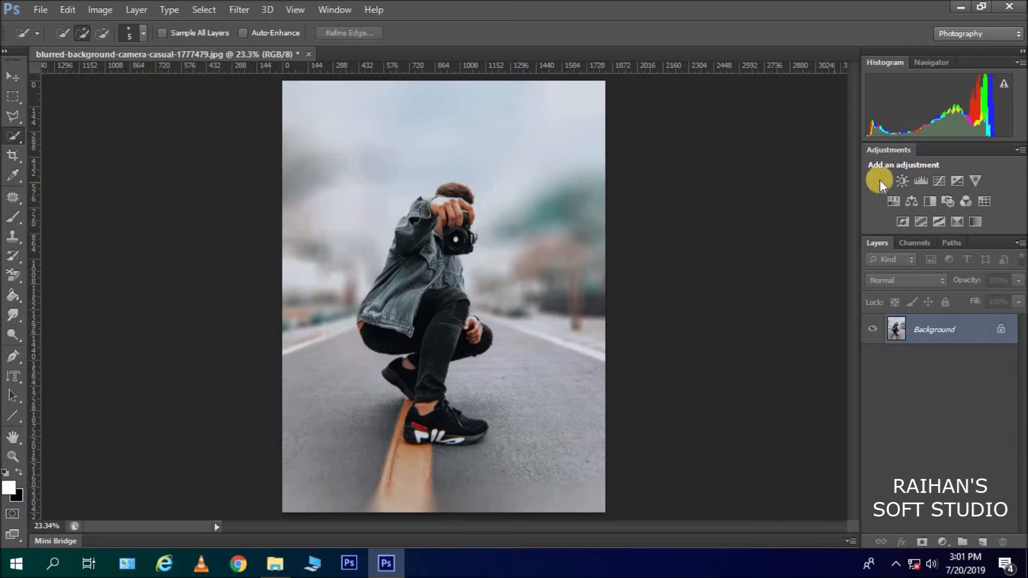
Add a Brightness/Contrast adjustment layer with contrast 75 and brightness 0.
left_click(898, 180)
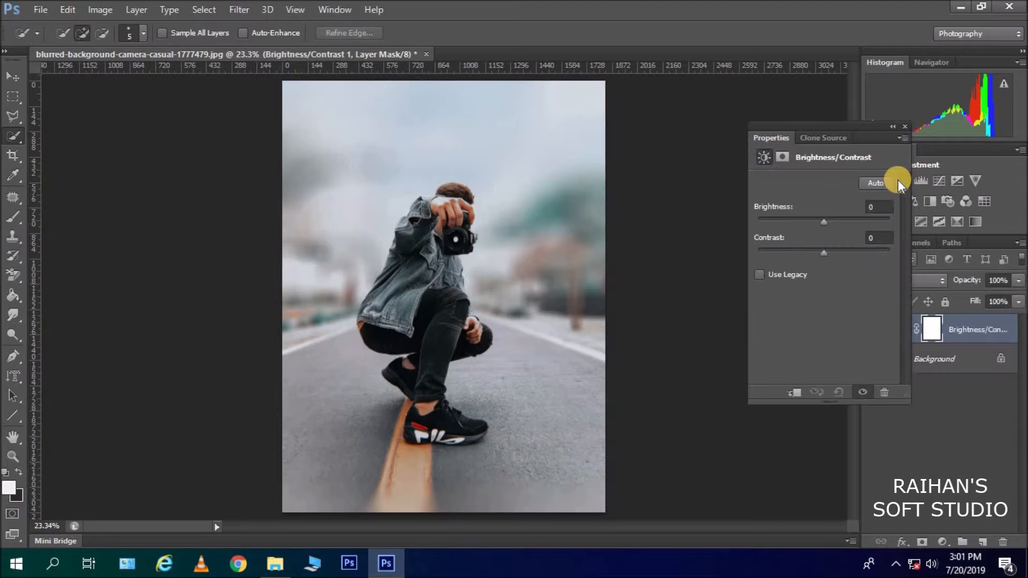
left_click_drag(823, 252, 861, 249)
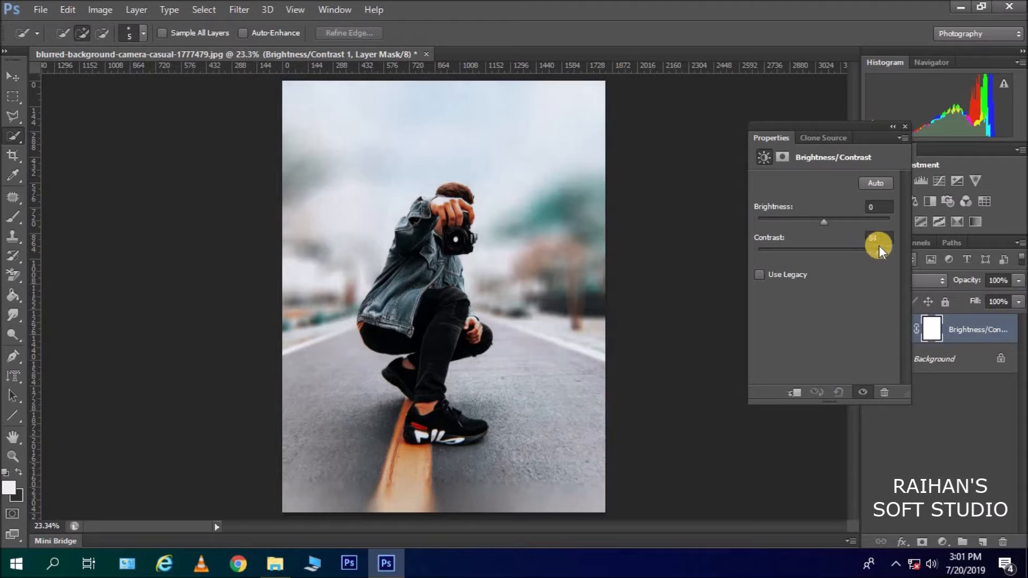
left_click_drag(873, 245, 870, 246)
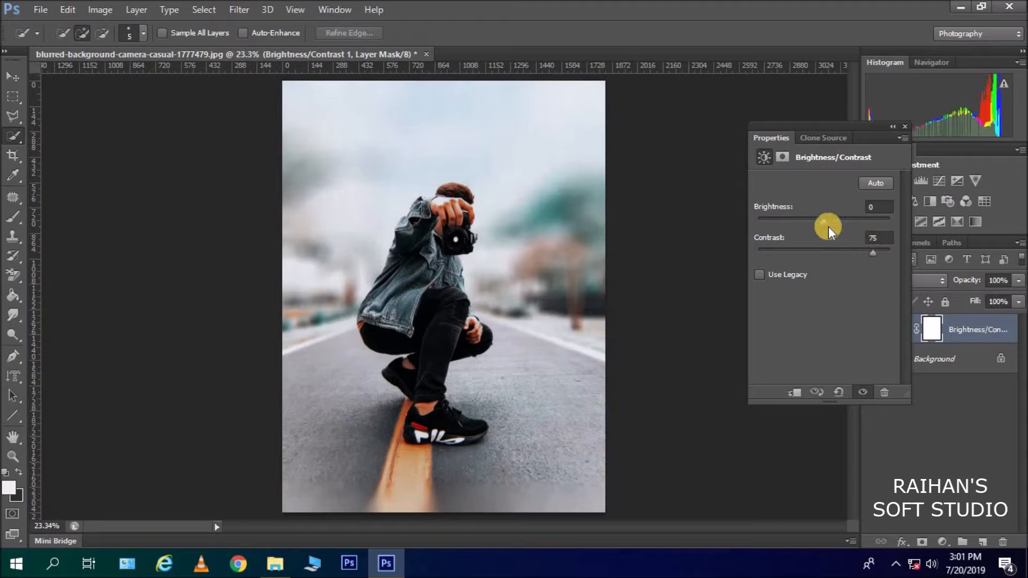
mouse_move(824, 221)
left_mouse_down()
mouse_move(815, 223)
mouse_move(824, 221)
left_mouse_up()
left_click(905, 127)
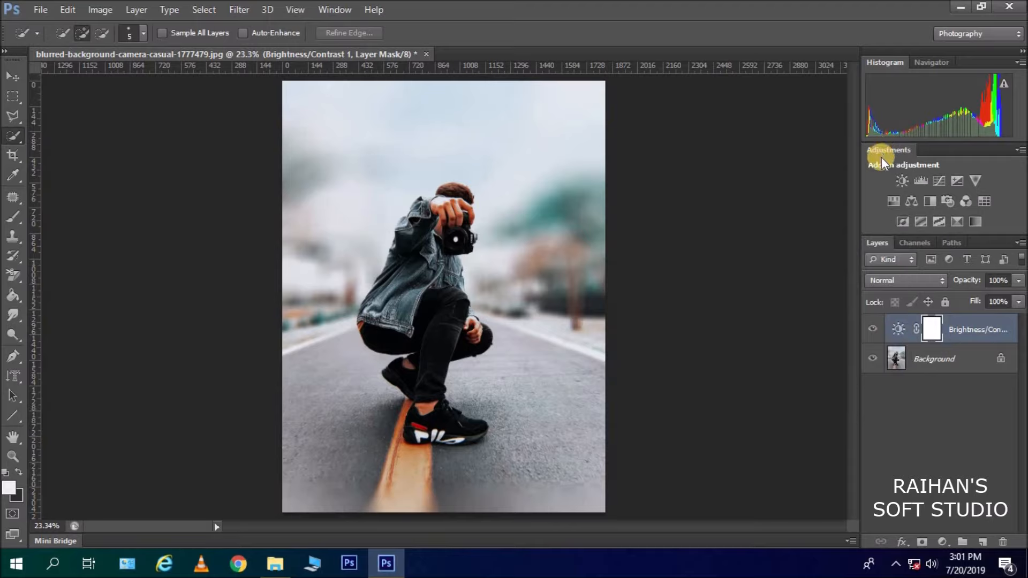
Add a Curves adjustment layer that slightly darkens the RGB midtones, with a curve point at input 125 and output 117.
left_click(939, 181)
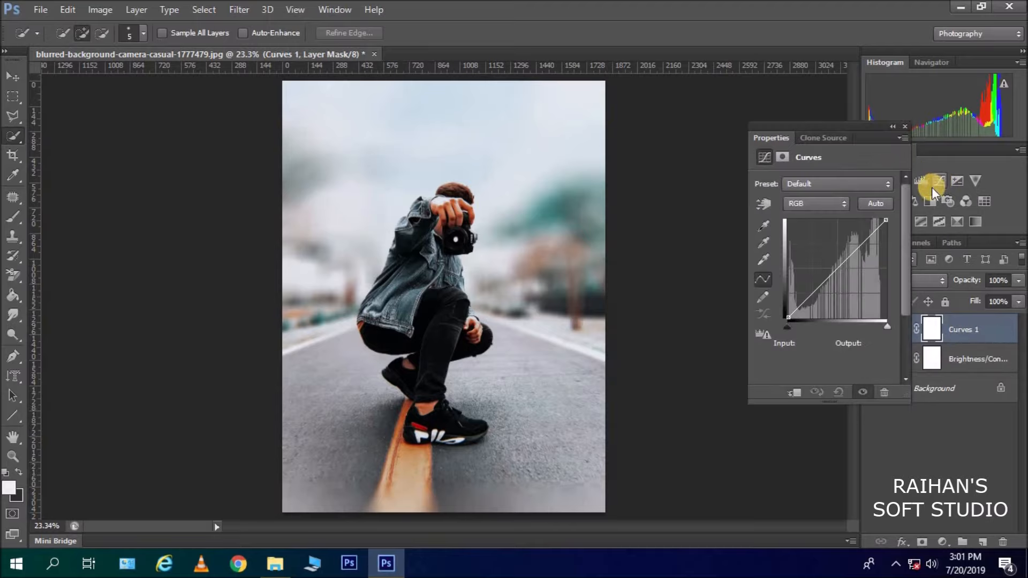
left_click(833, 272)
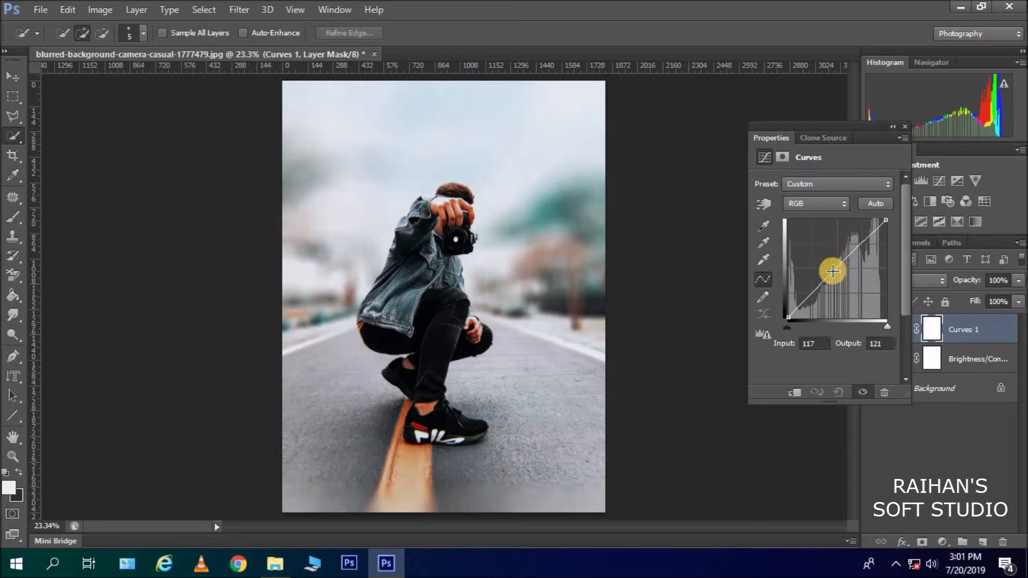
left_click_drag(832, 271, 835, 273)
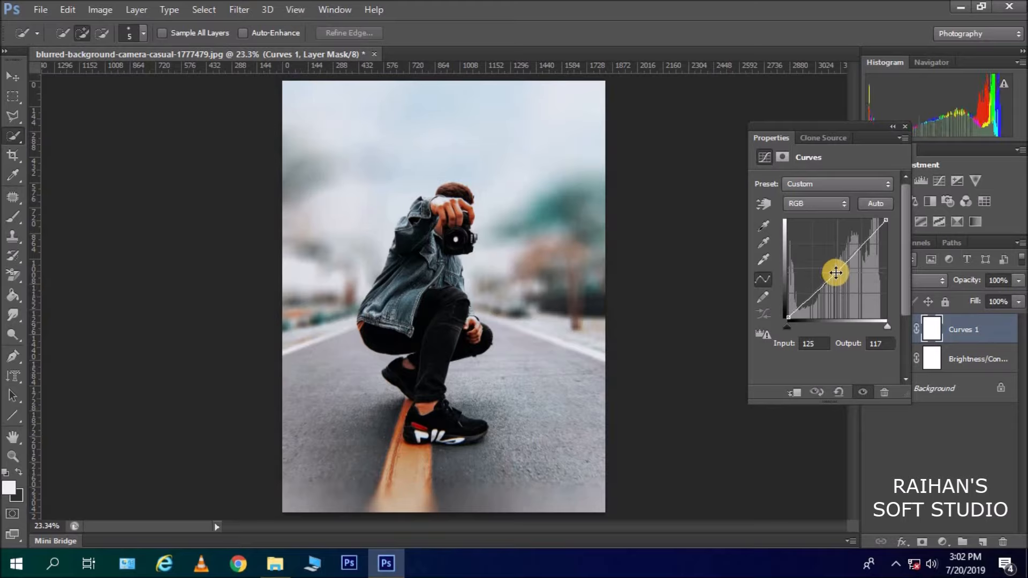
left_click(905, 127)
Add a Hue/Saturation adjustment layer and raise the master saturation slightly.
left_click(893, 204)
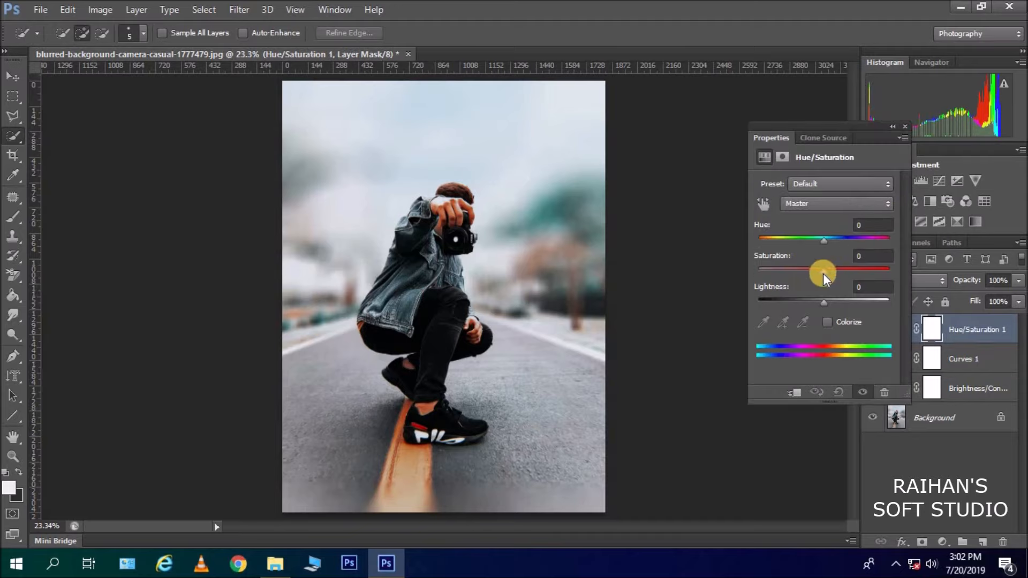
mouse_move(824, 273)
left_mouse_down()
mouse_move(857, 272)
mouse_move(828, 271)
left_mouse_up()
left_click(904, 127)
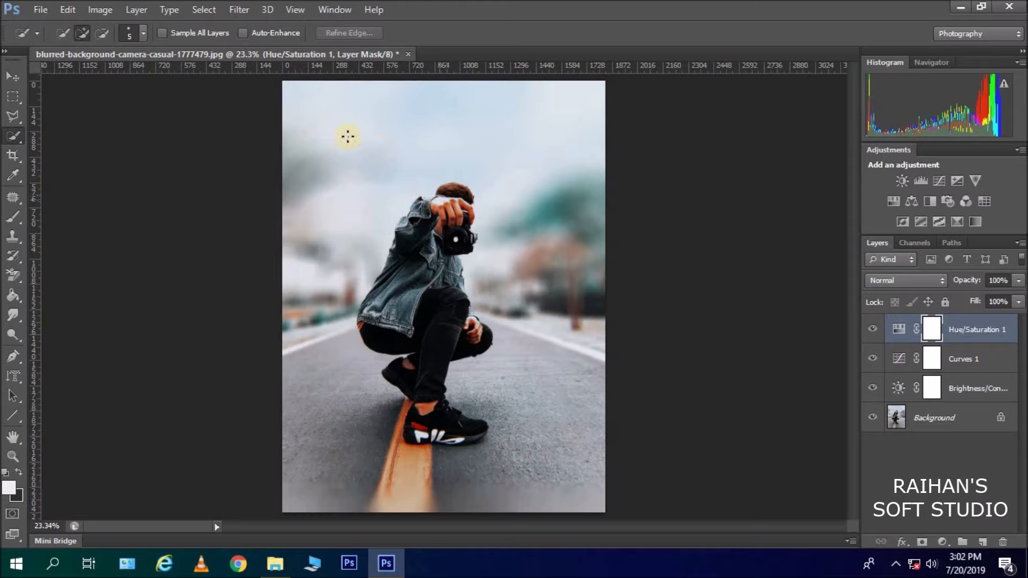
Save a JPEG copy named photoshop in the photoshop 9 10 folder, using maximum quality 12 and the Progressive format with 3 scans.
left_click(39, 11)
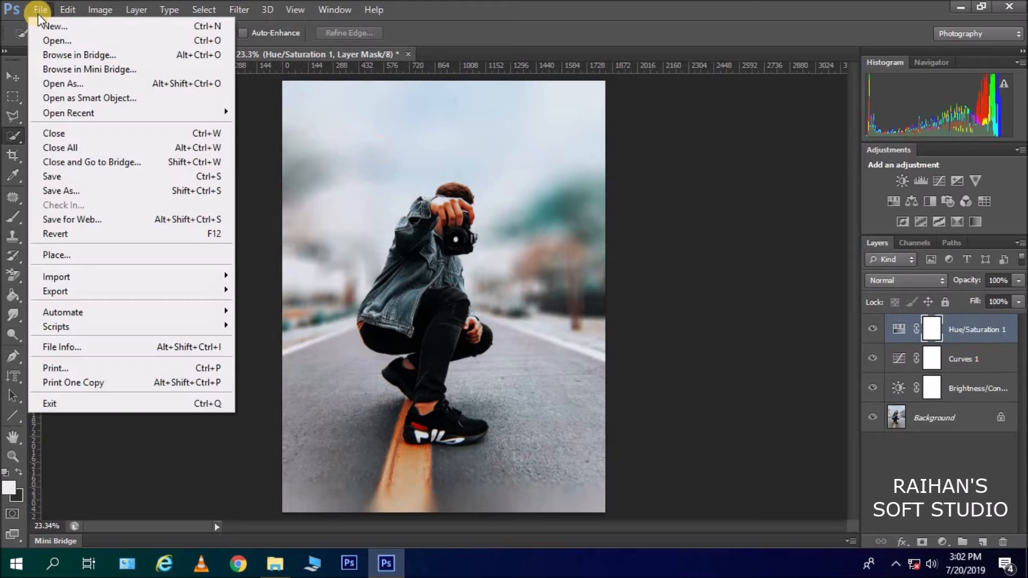
left_click(89, 189)
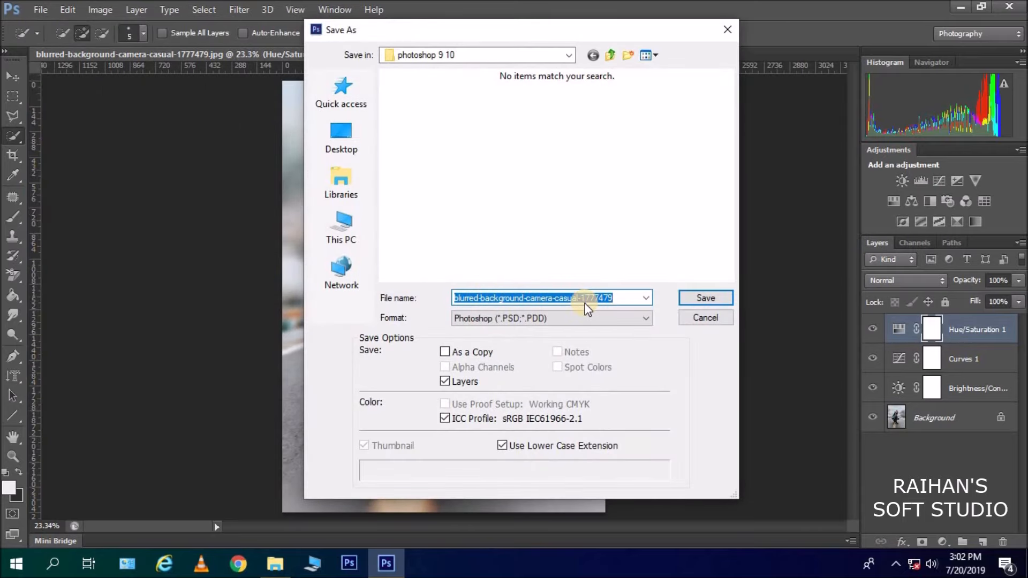
key("BackSpace")
type("p")
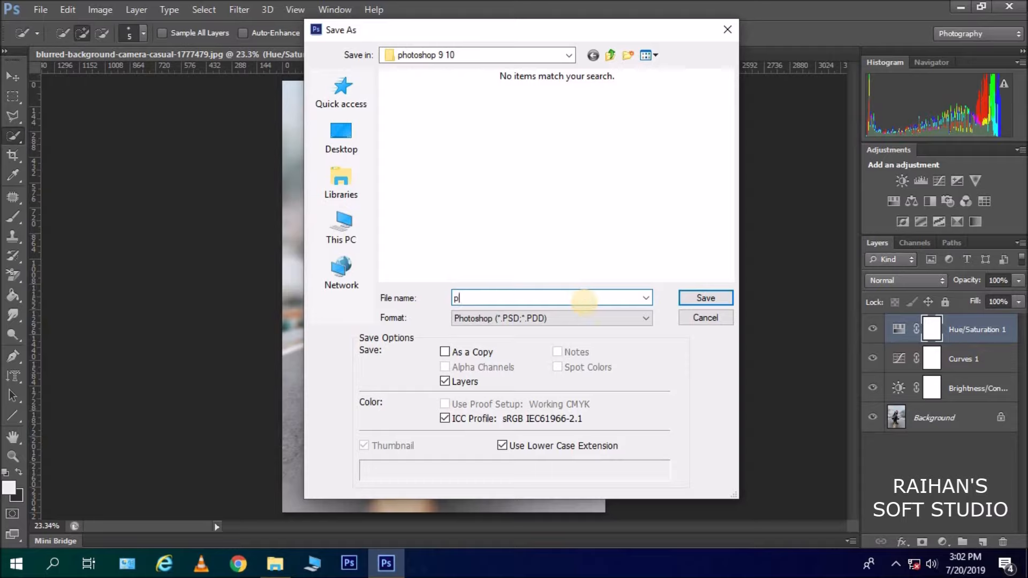
type("hotos")
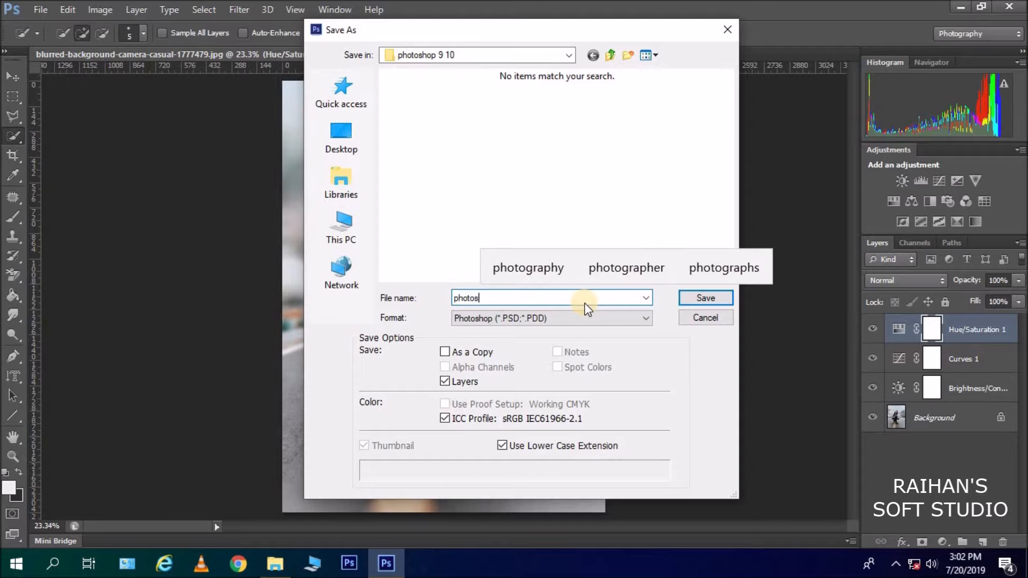
type("hop")
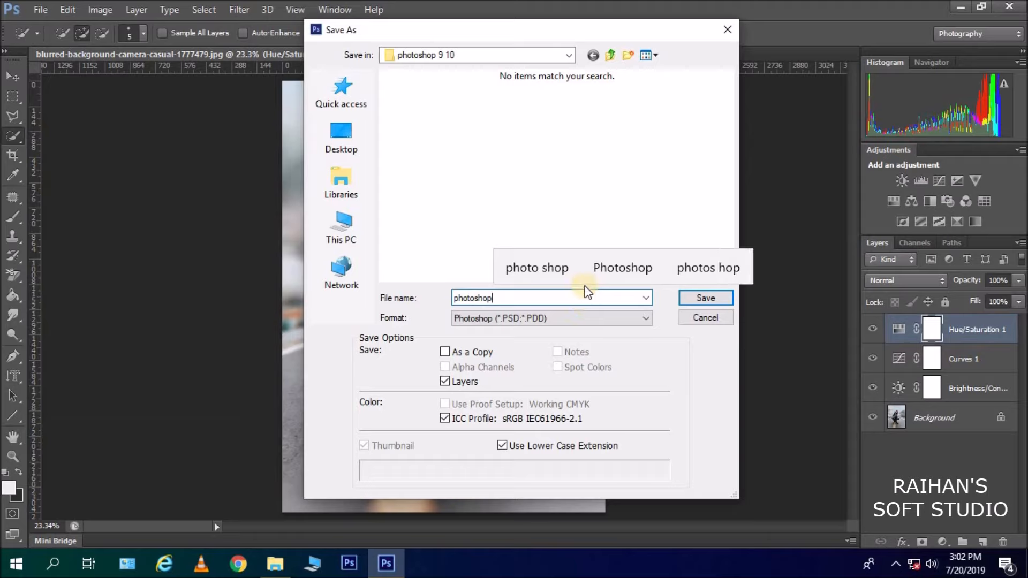
left_click(600, 320)
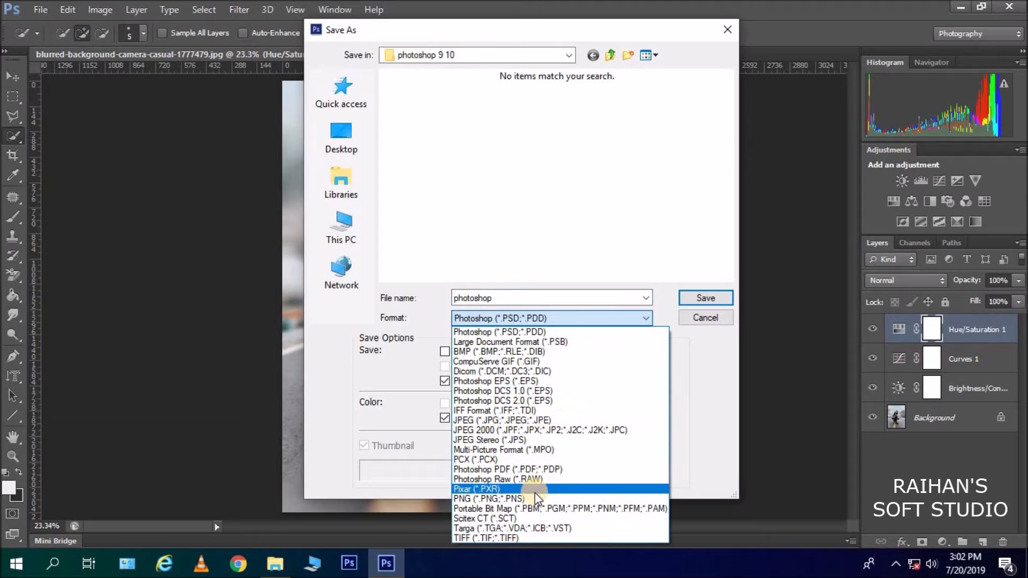
left_click(514, 421)
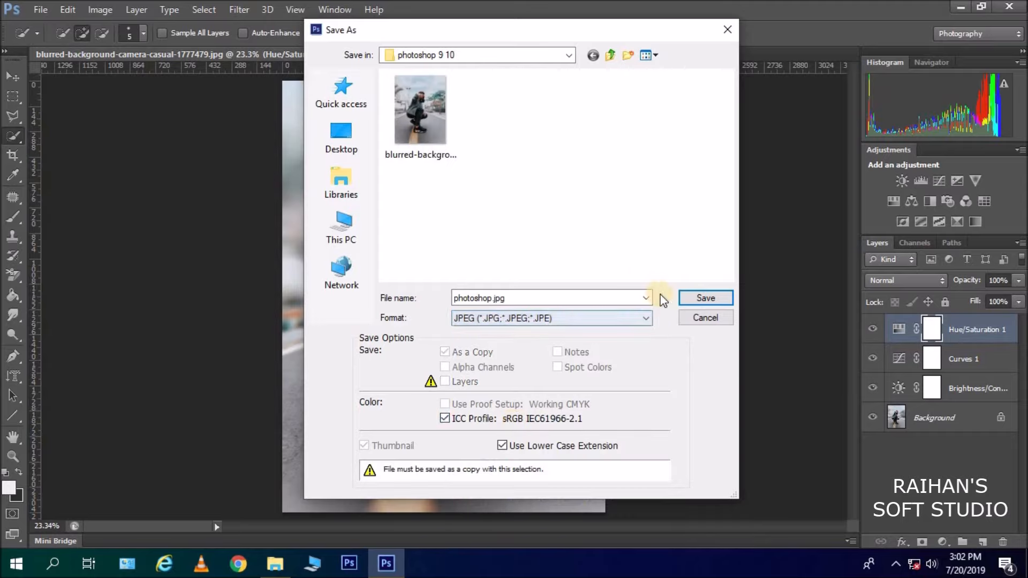
left_click(702, 298)
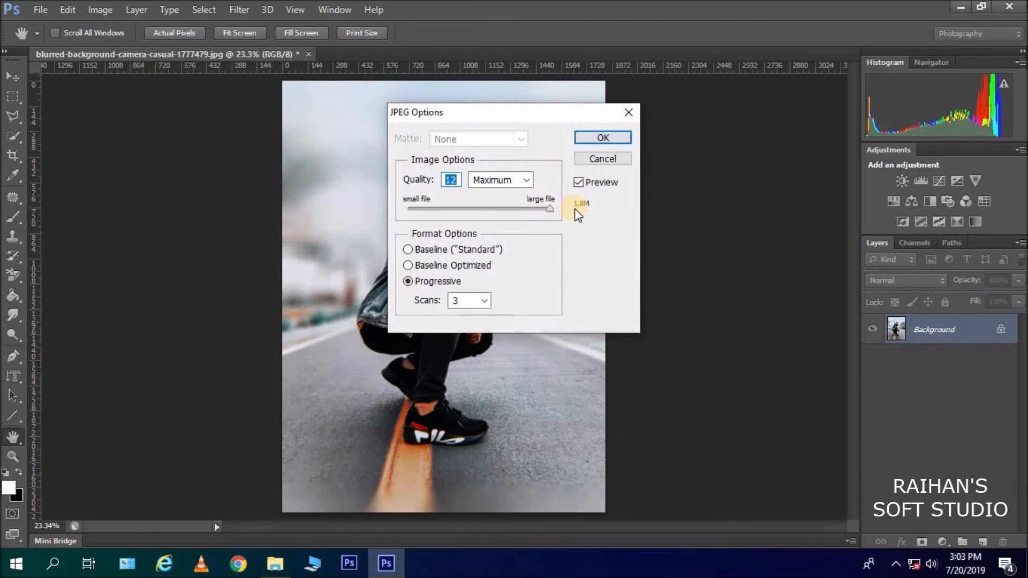
left_click(599, 137)
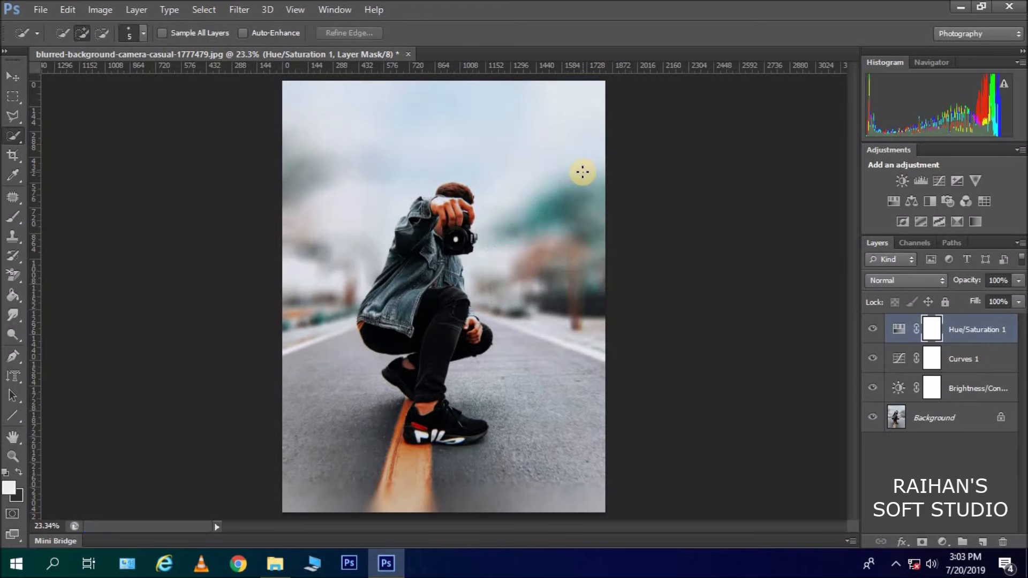